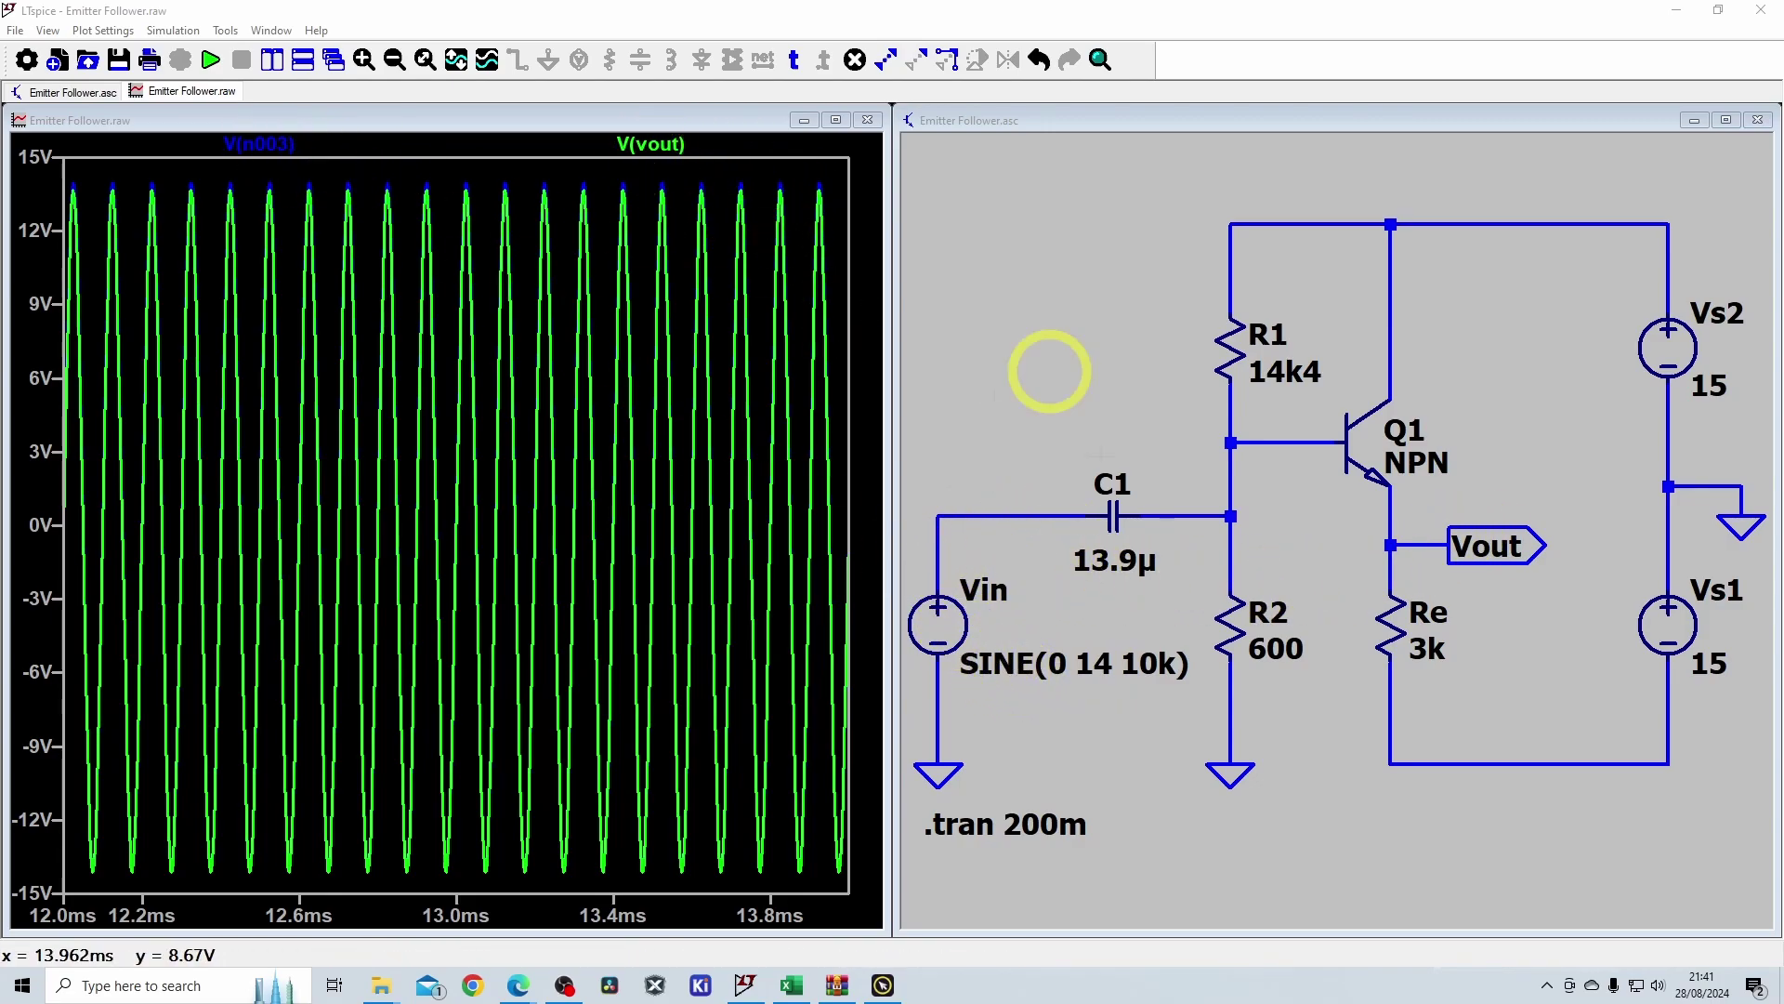
Change Vin to SINE(0 10 1k), with 1k frequency and 10 V amplitude, and rerun.
left_click(993, 673)
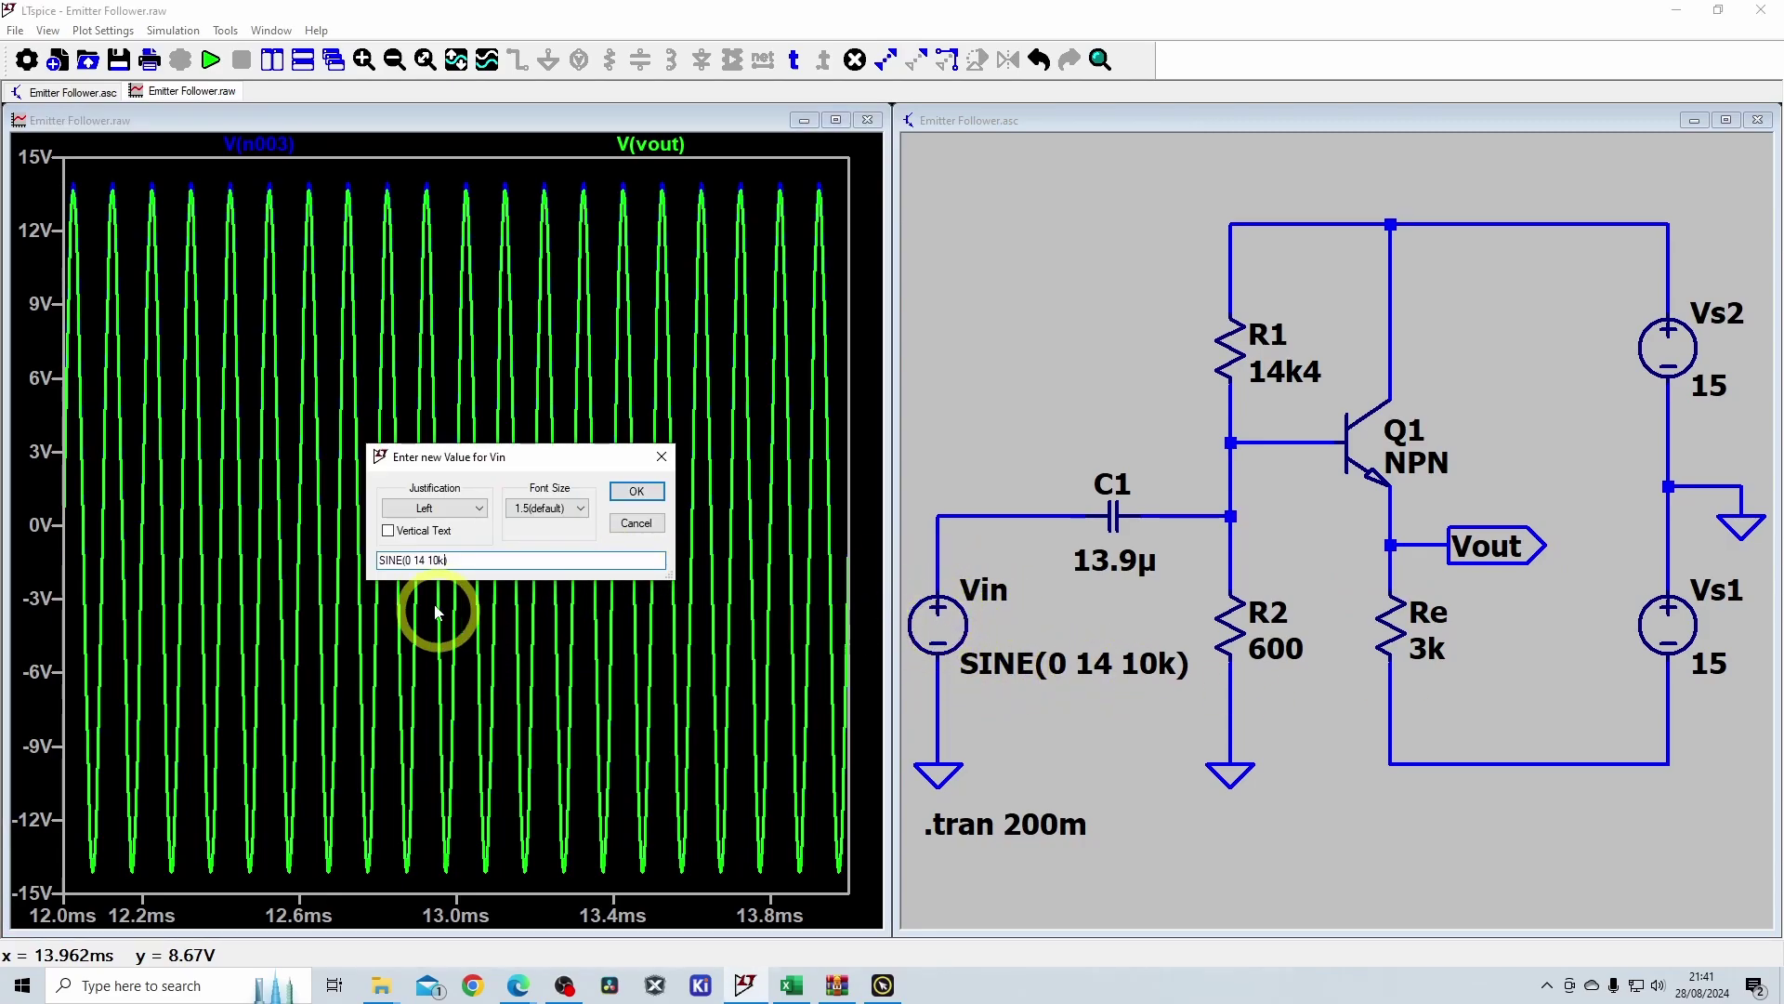
key("BackSpace")
key("Return")
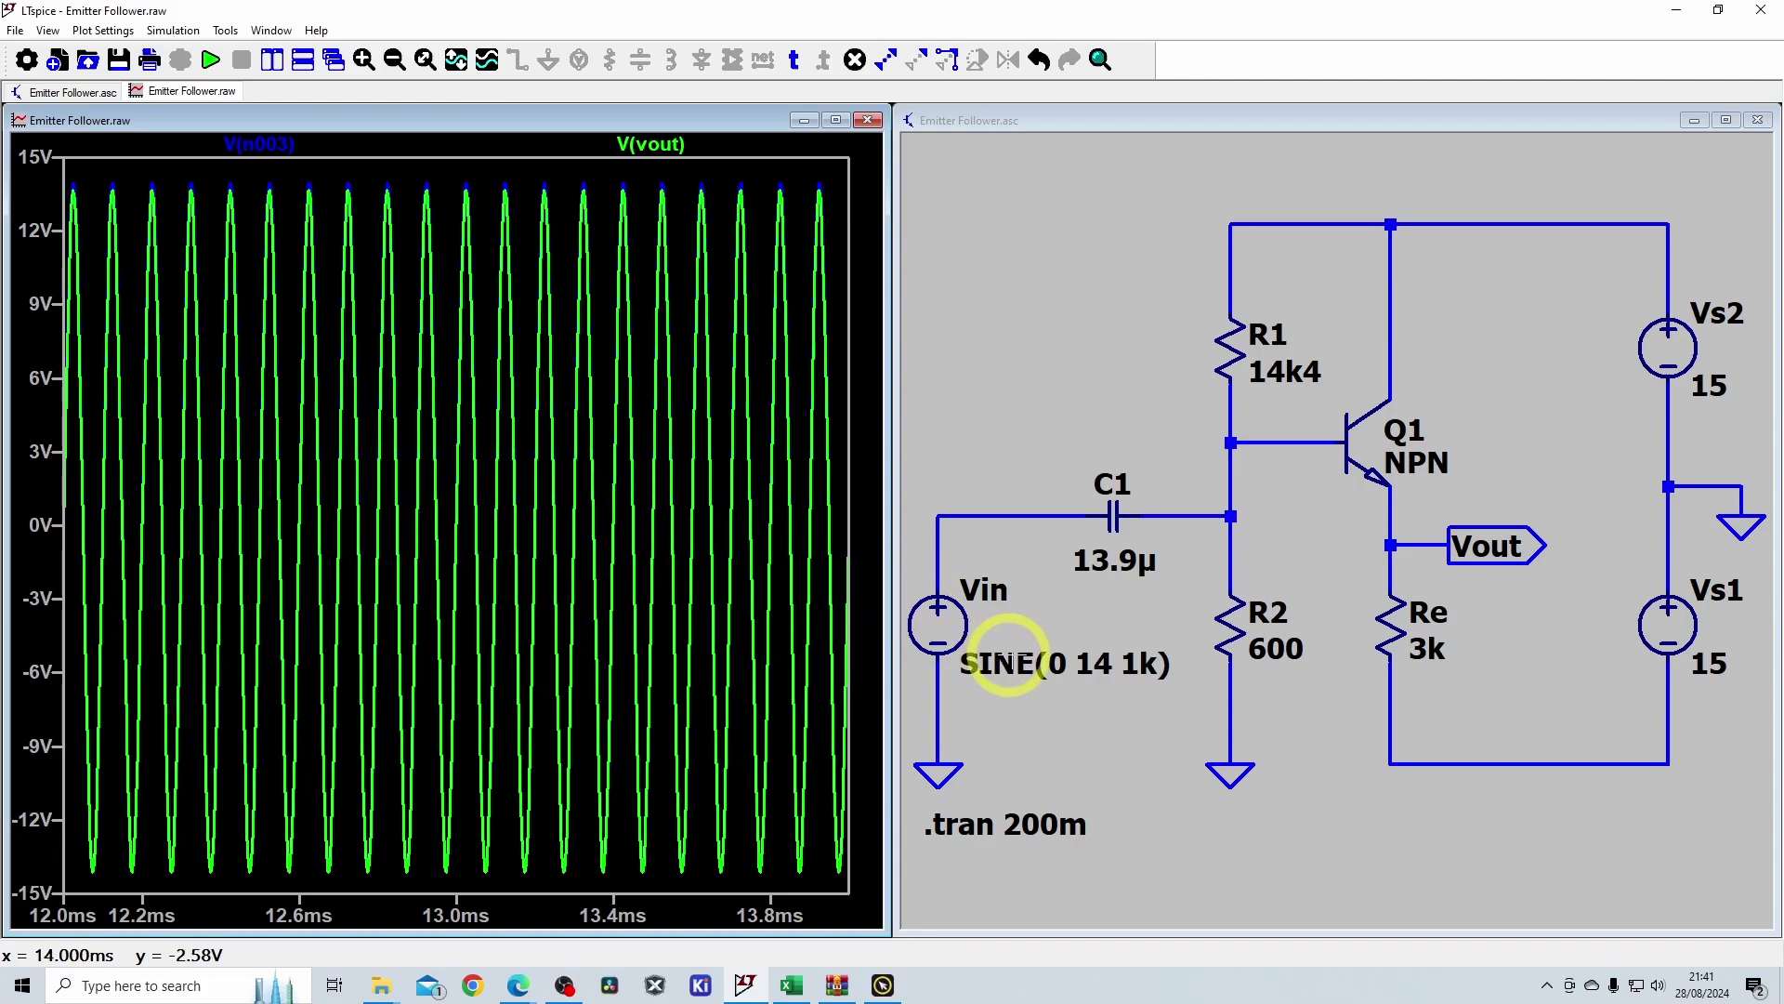
right_click(938, 621)
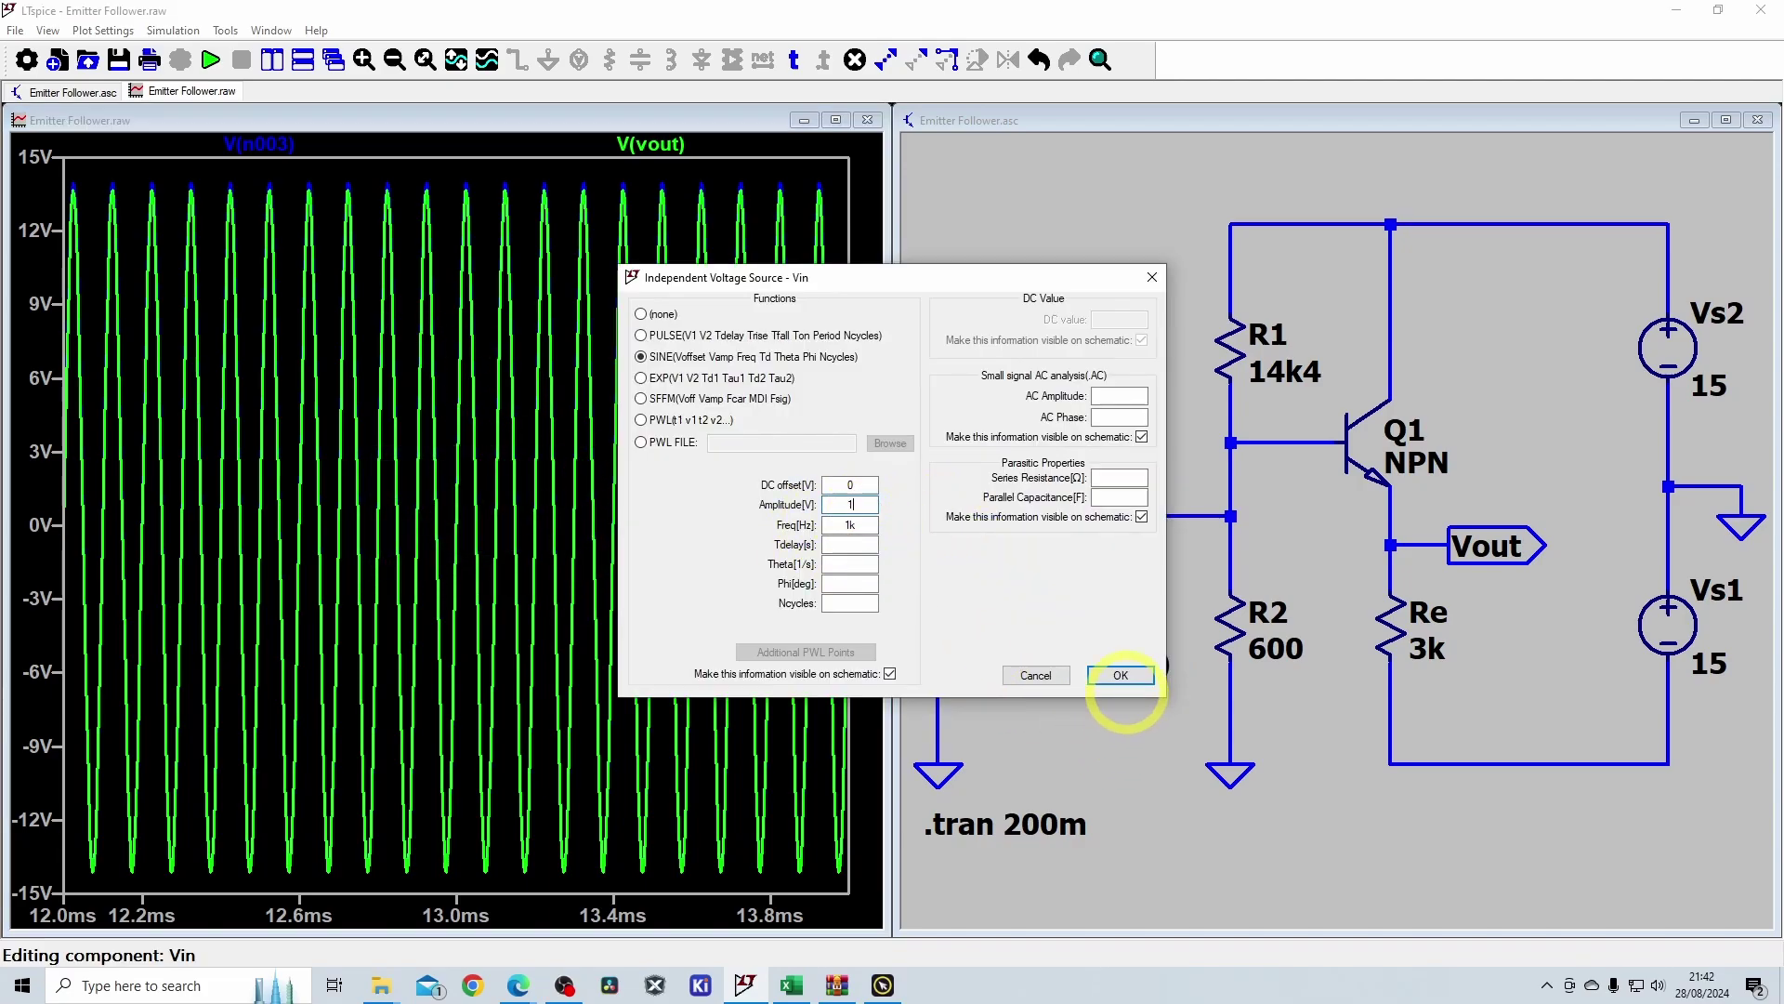
left_click(1121, 675)
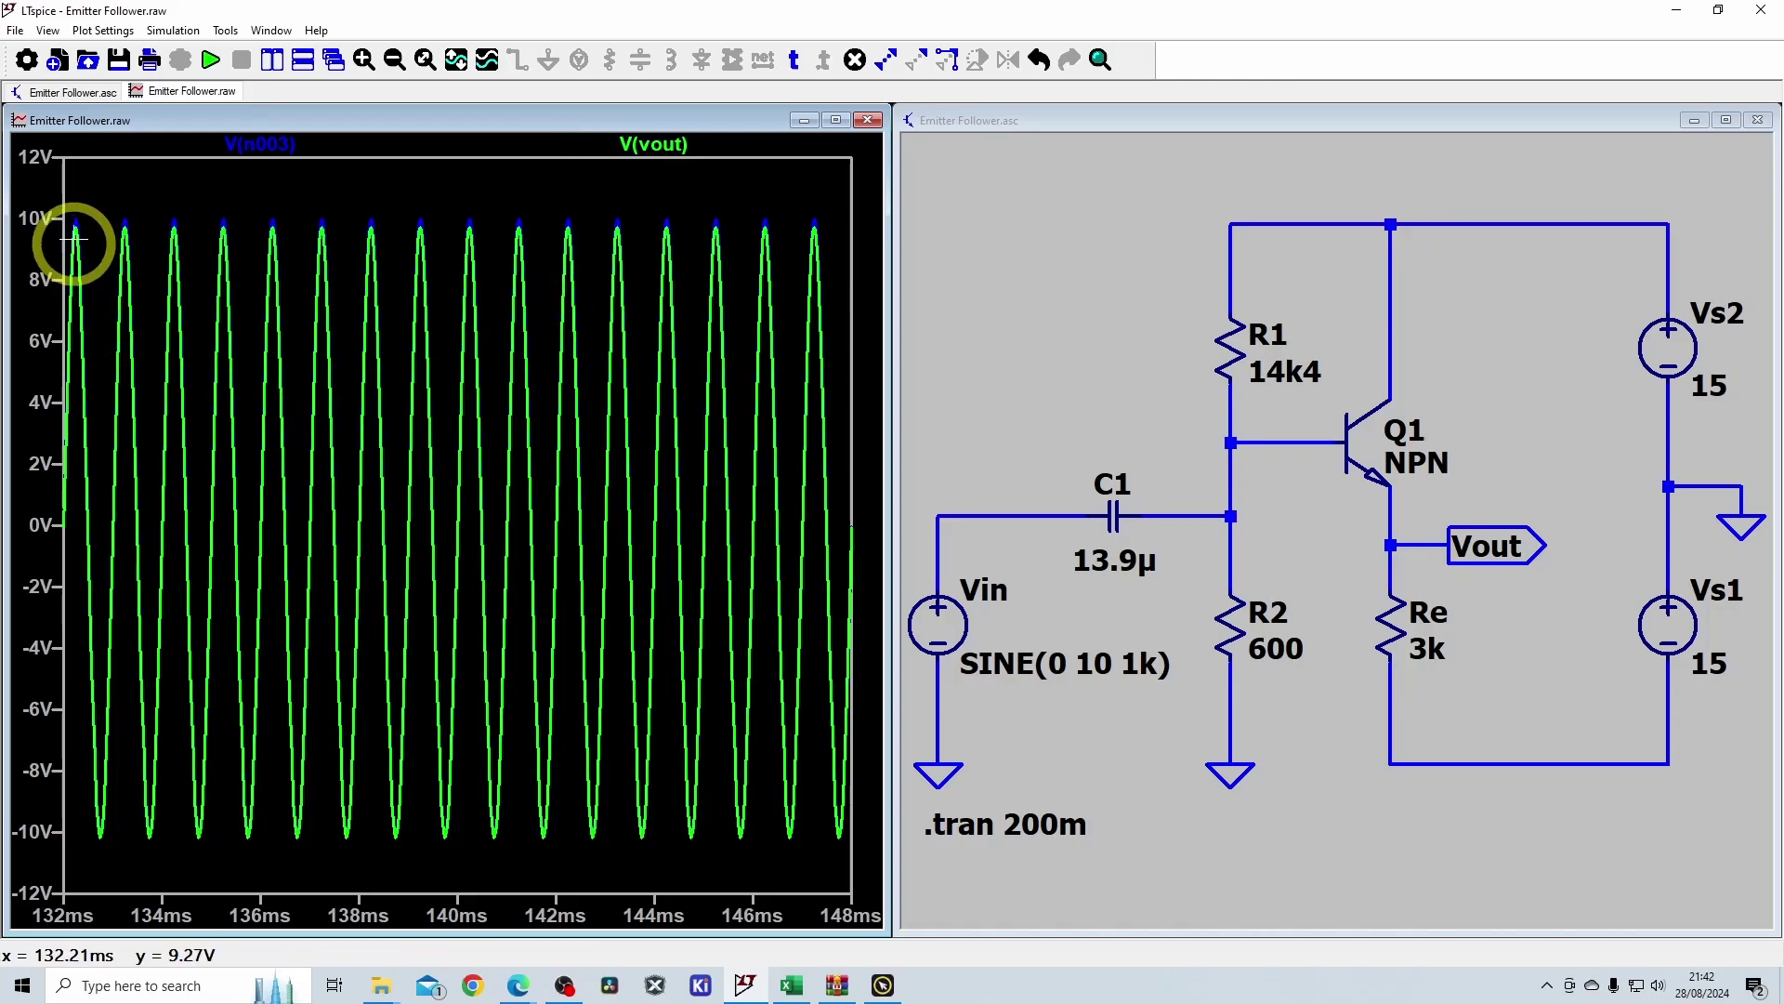
Put a cursor on a V(n003) peak near 10 V, then plot V(vout) overlaid with V(n003).
left_click(284, 145)
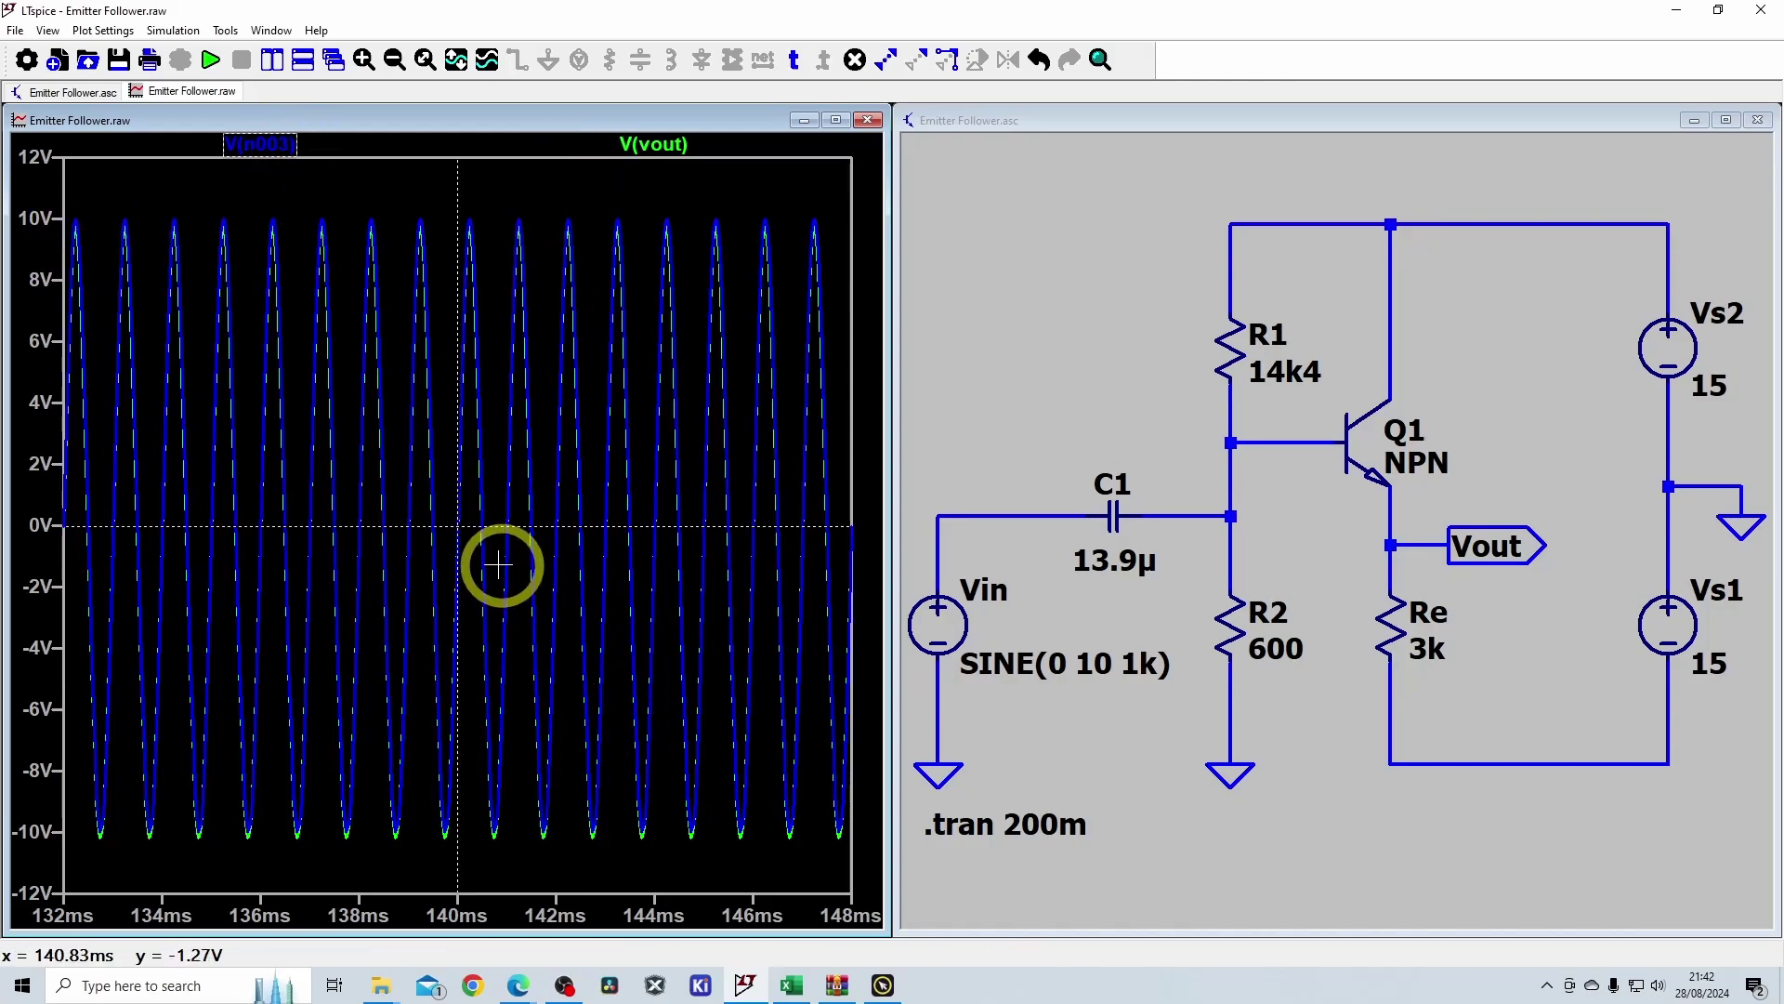
left_click_drag(461, 533, 199, 458)
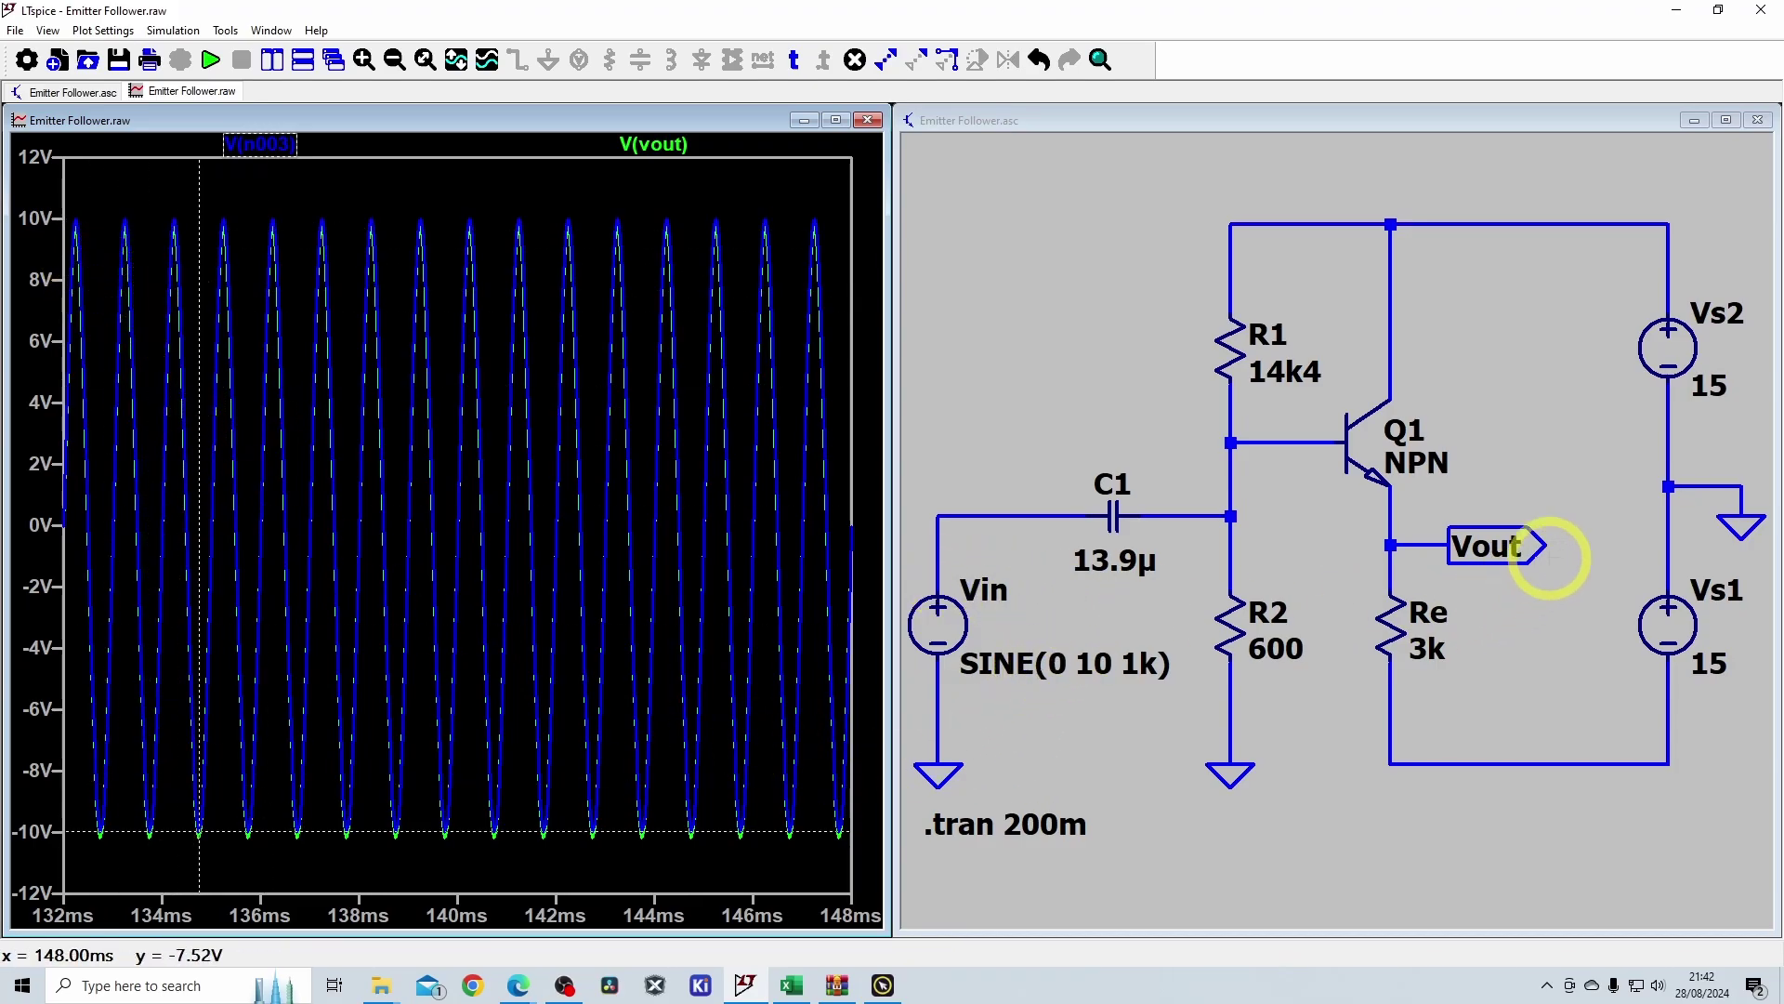
left_click(1403, 542)
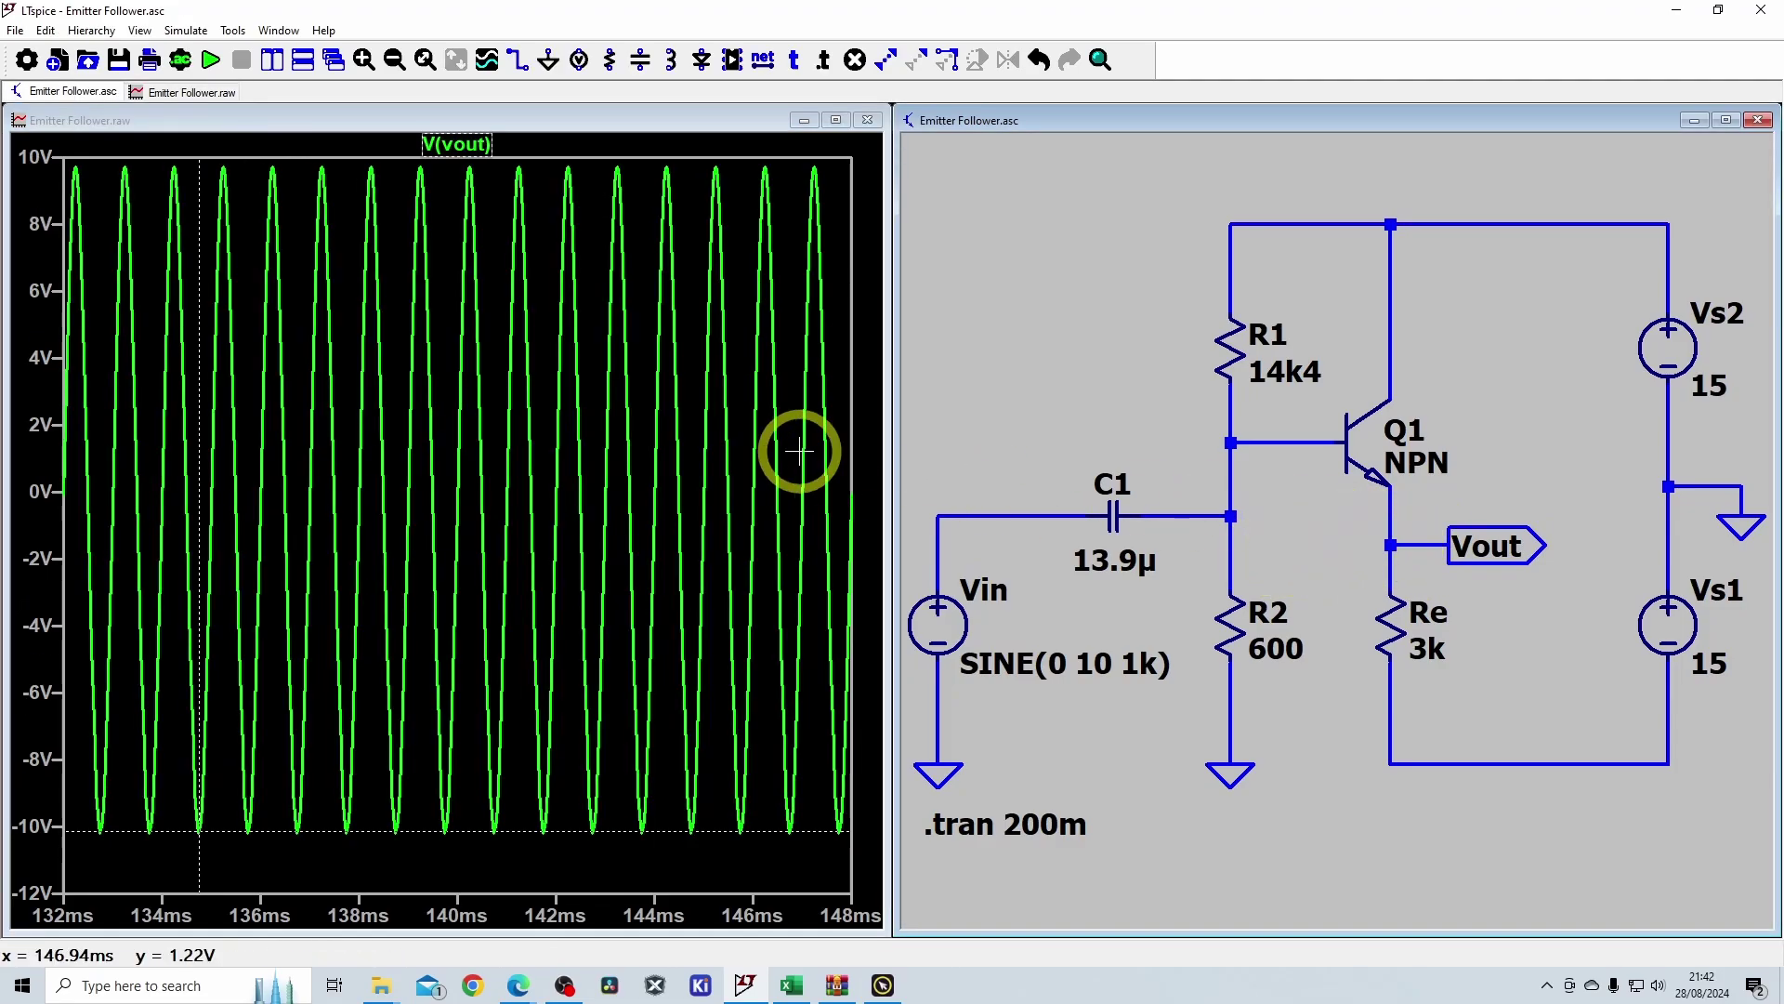
left_click(985, 516)
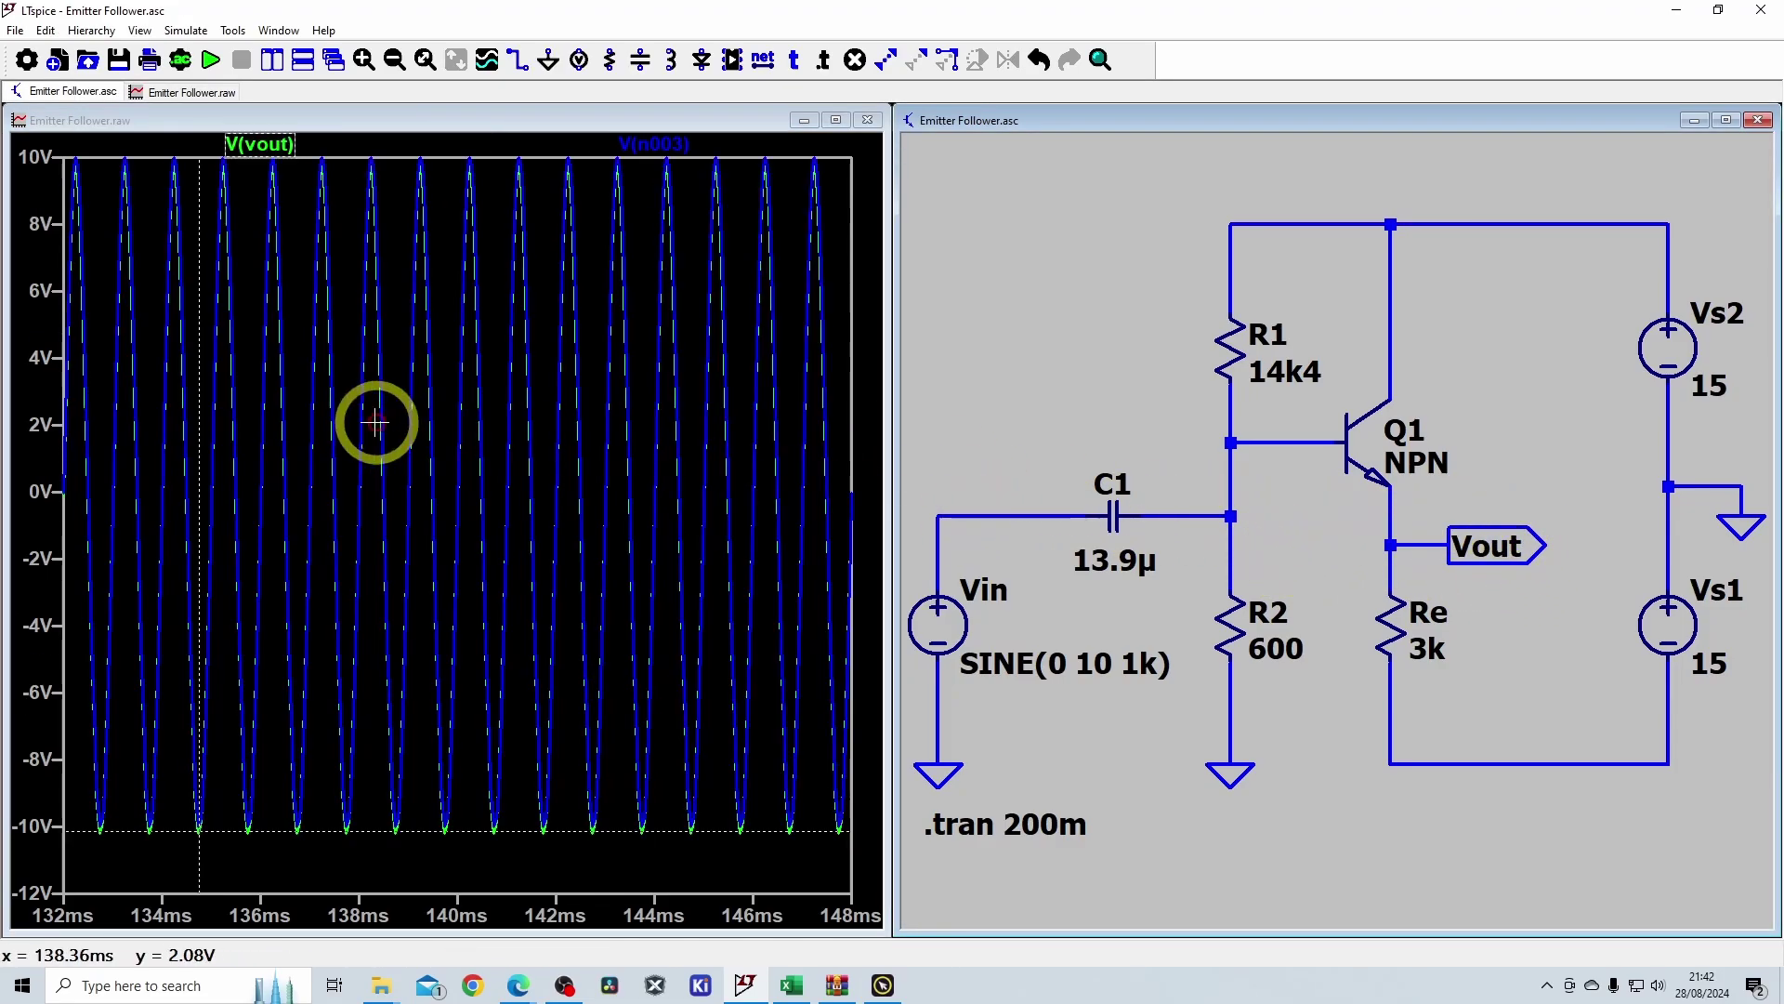
Set Vin to SINE(0 1 1k), rerun, and zoom the waveforms into 99–110 ms.
right_click(983, 655)
left_click(429, 561)
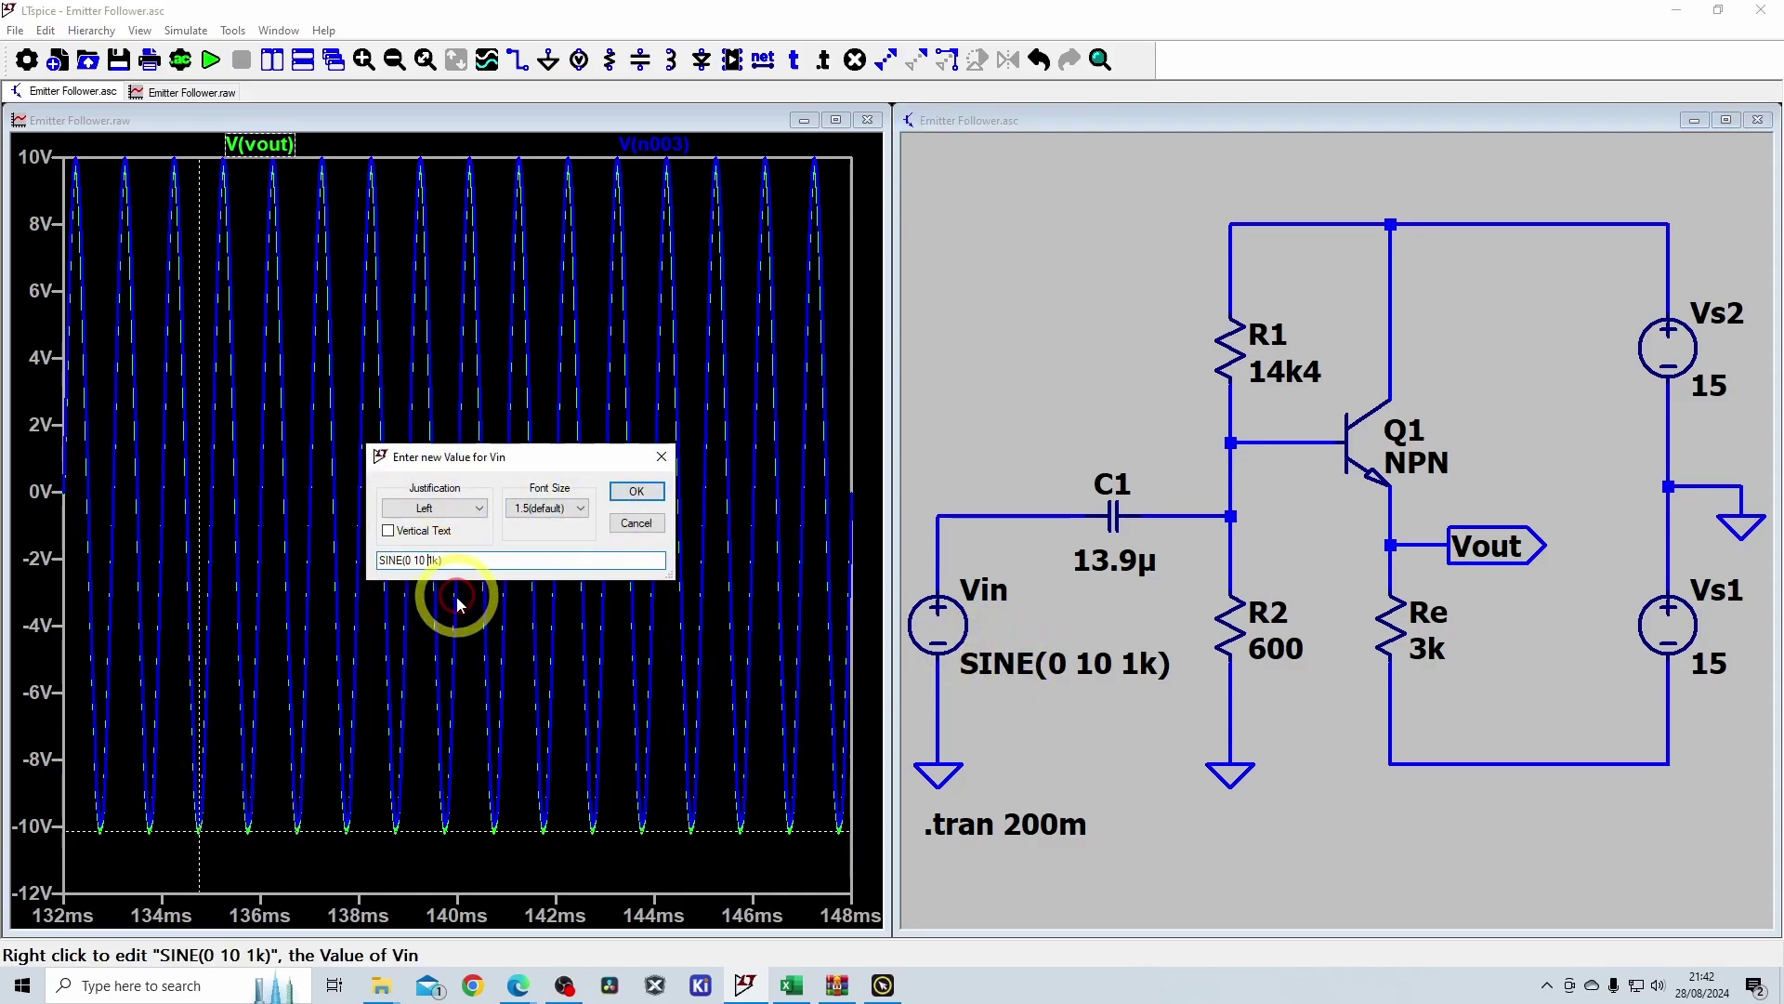
key("BackSpace")
key("Return")
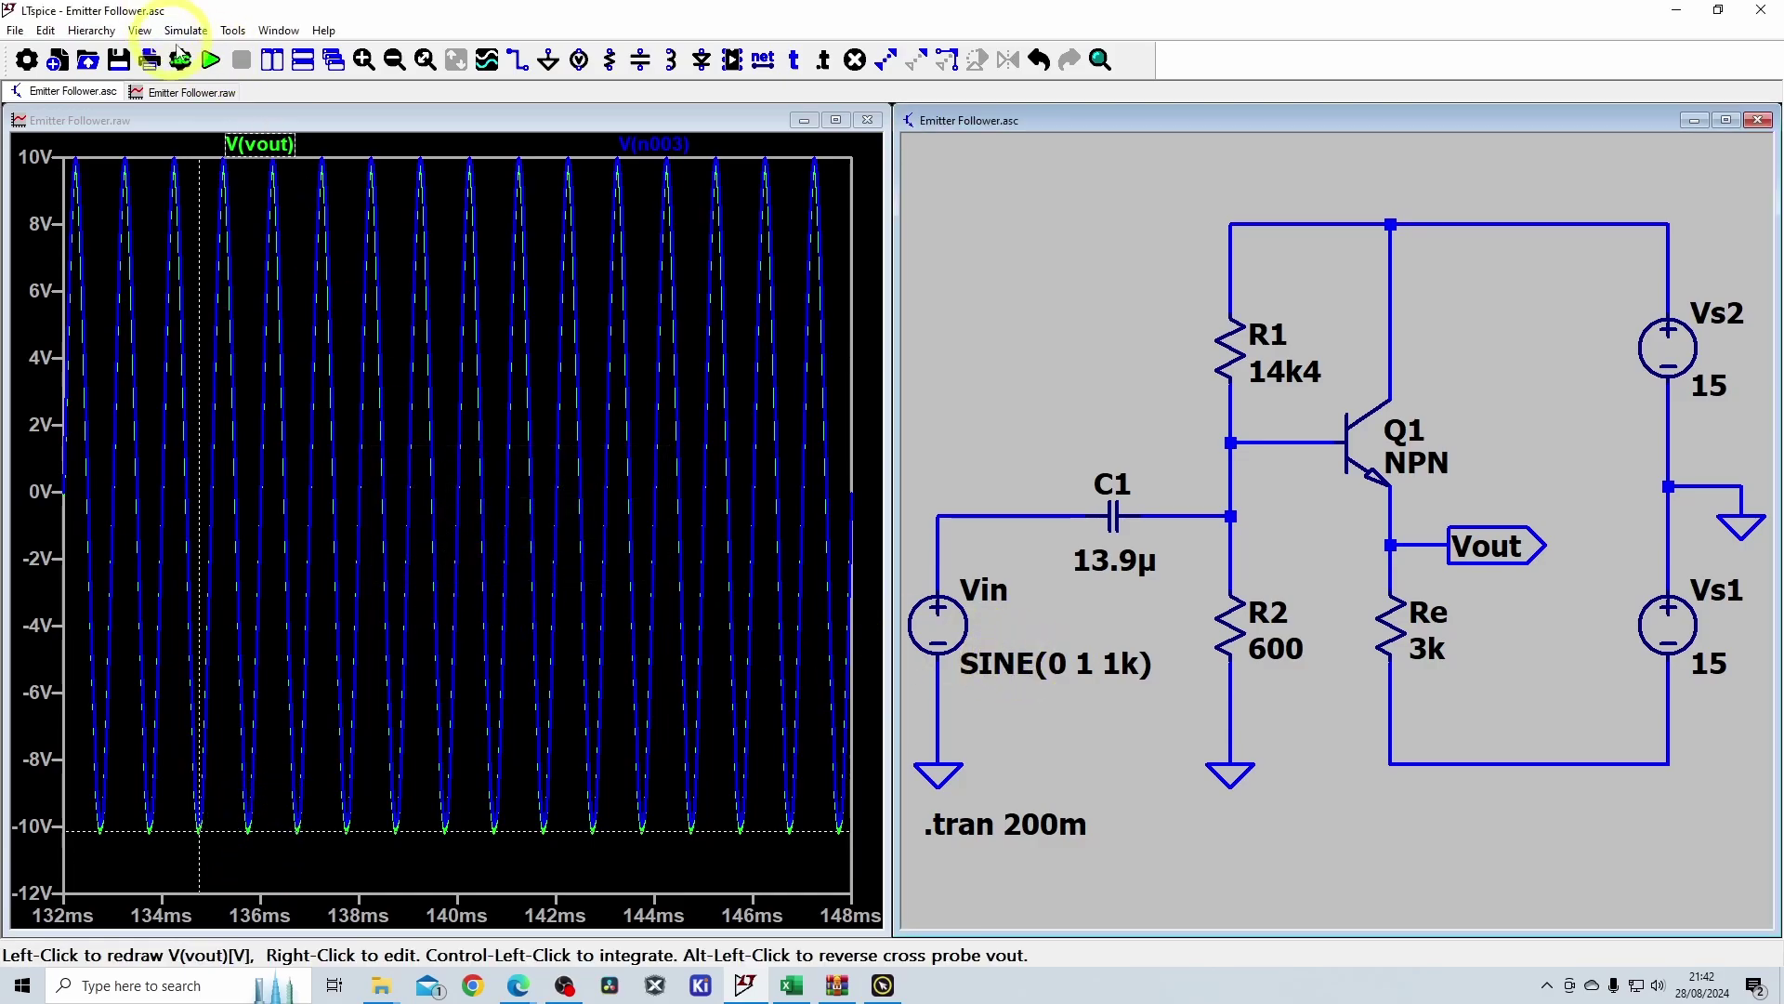
left_click(213, 62)
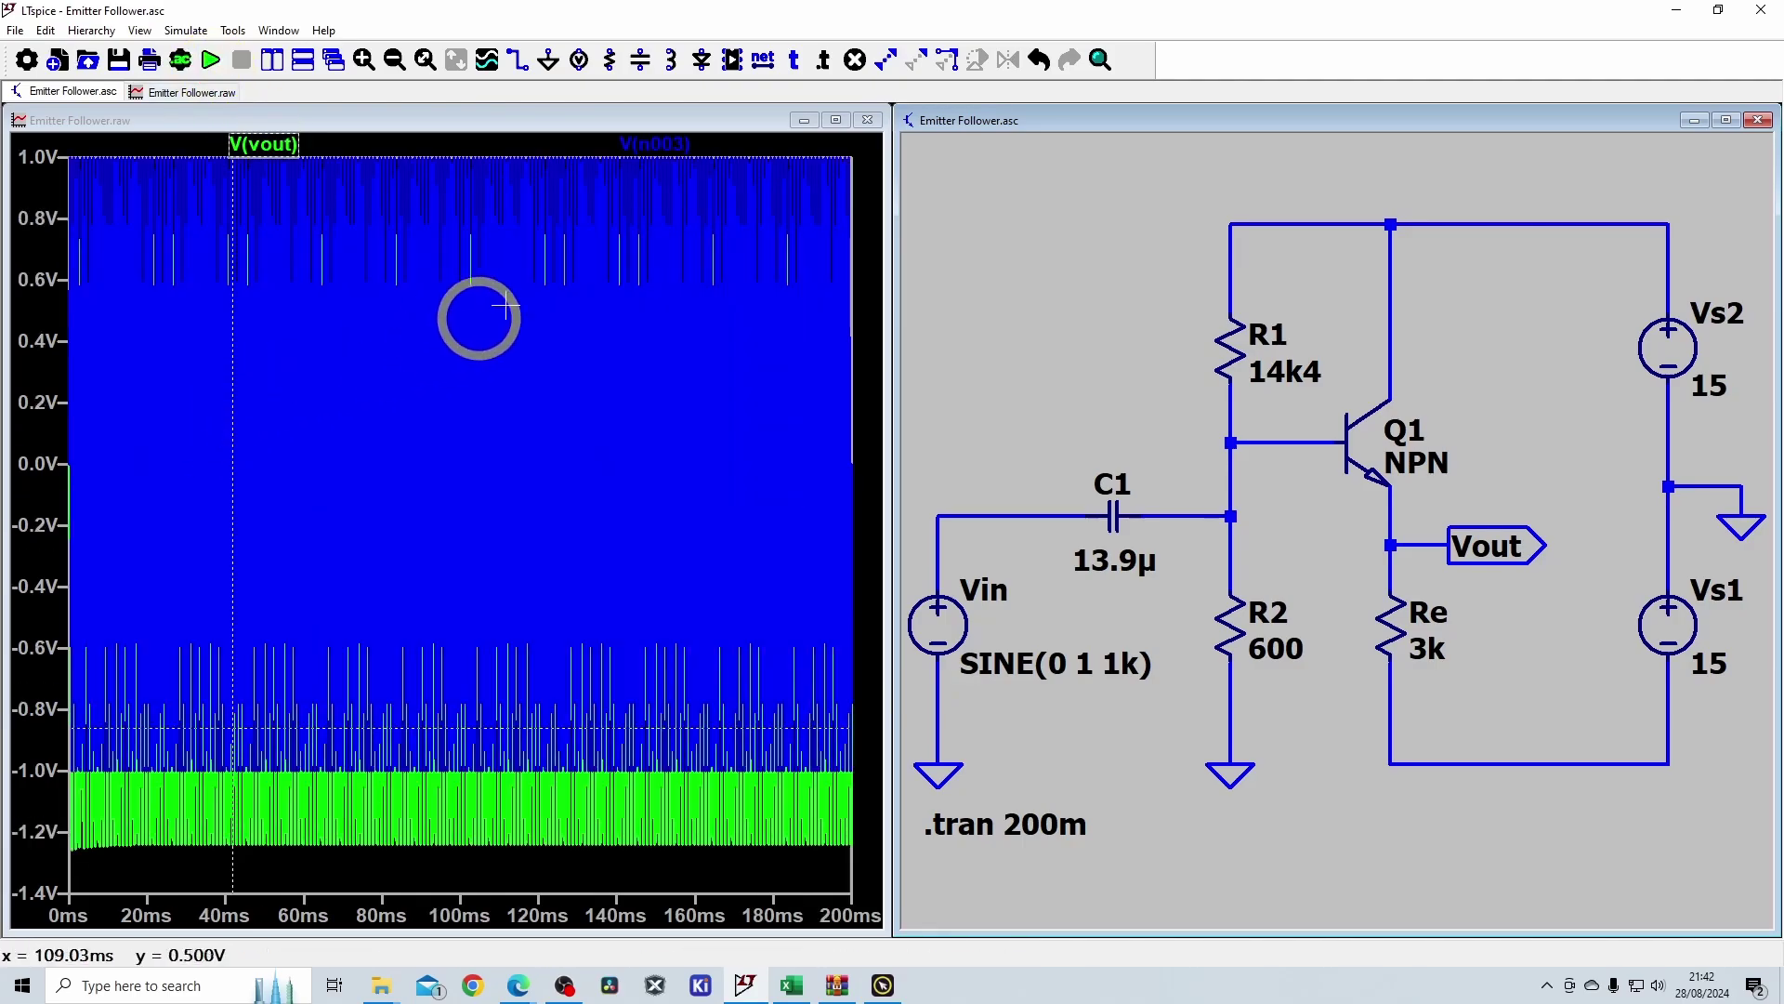
left_click_drag(424, 152, 514, 860)
left_click_drag(340, 204, 657, 897)
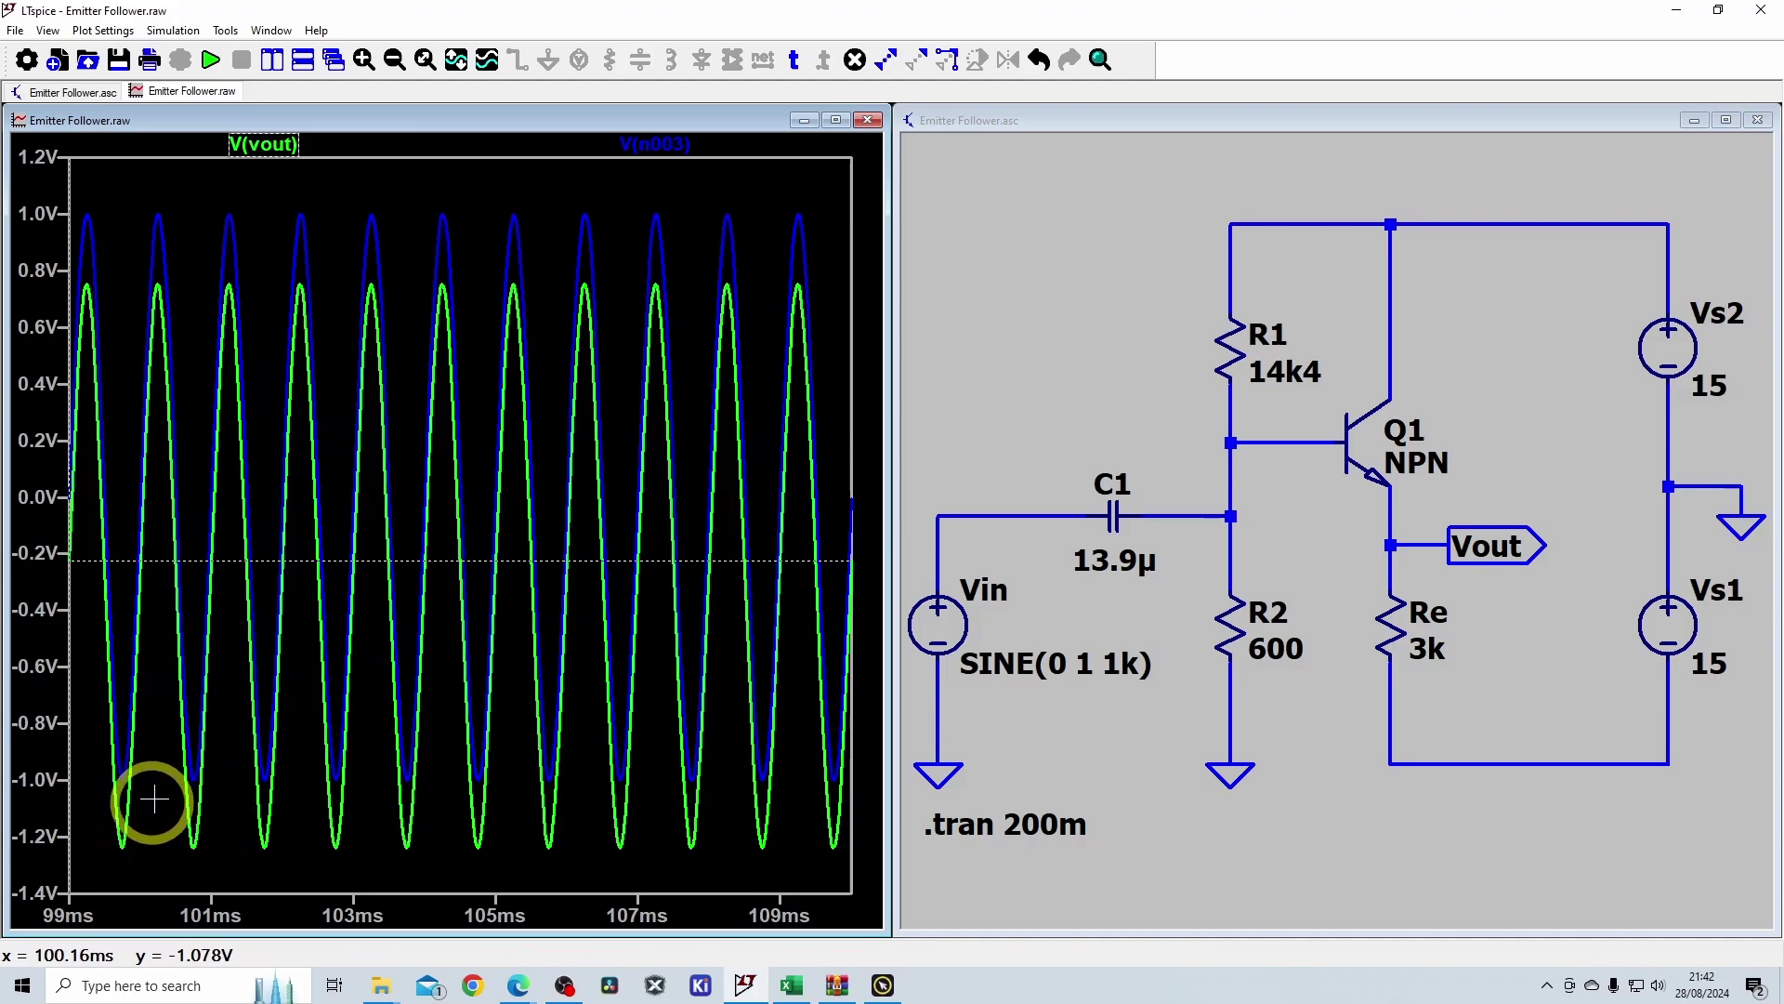
Probe from Q1's base to Vout to plot V(N002,Vout), about 813–817 mV.
left_click(1292, 452)
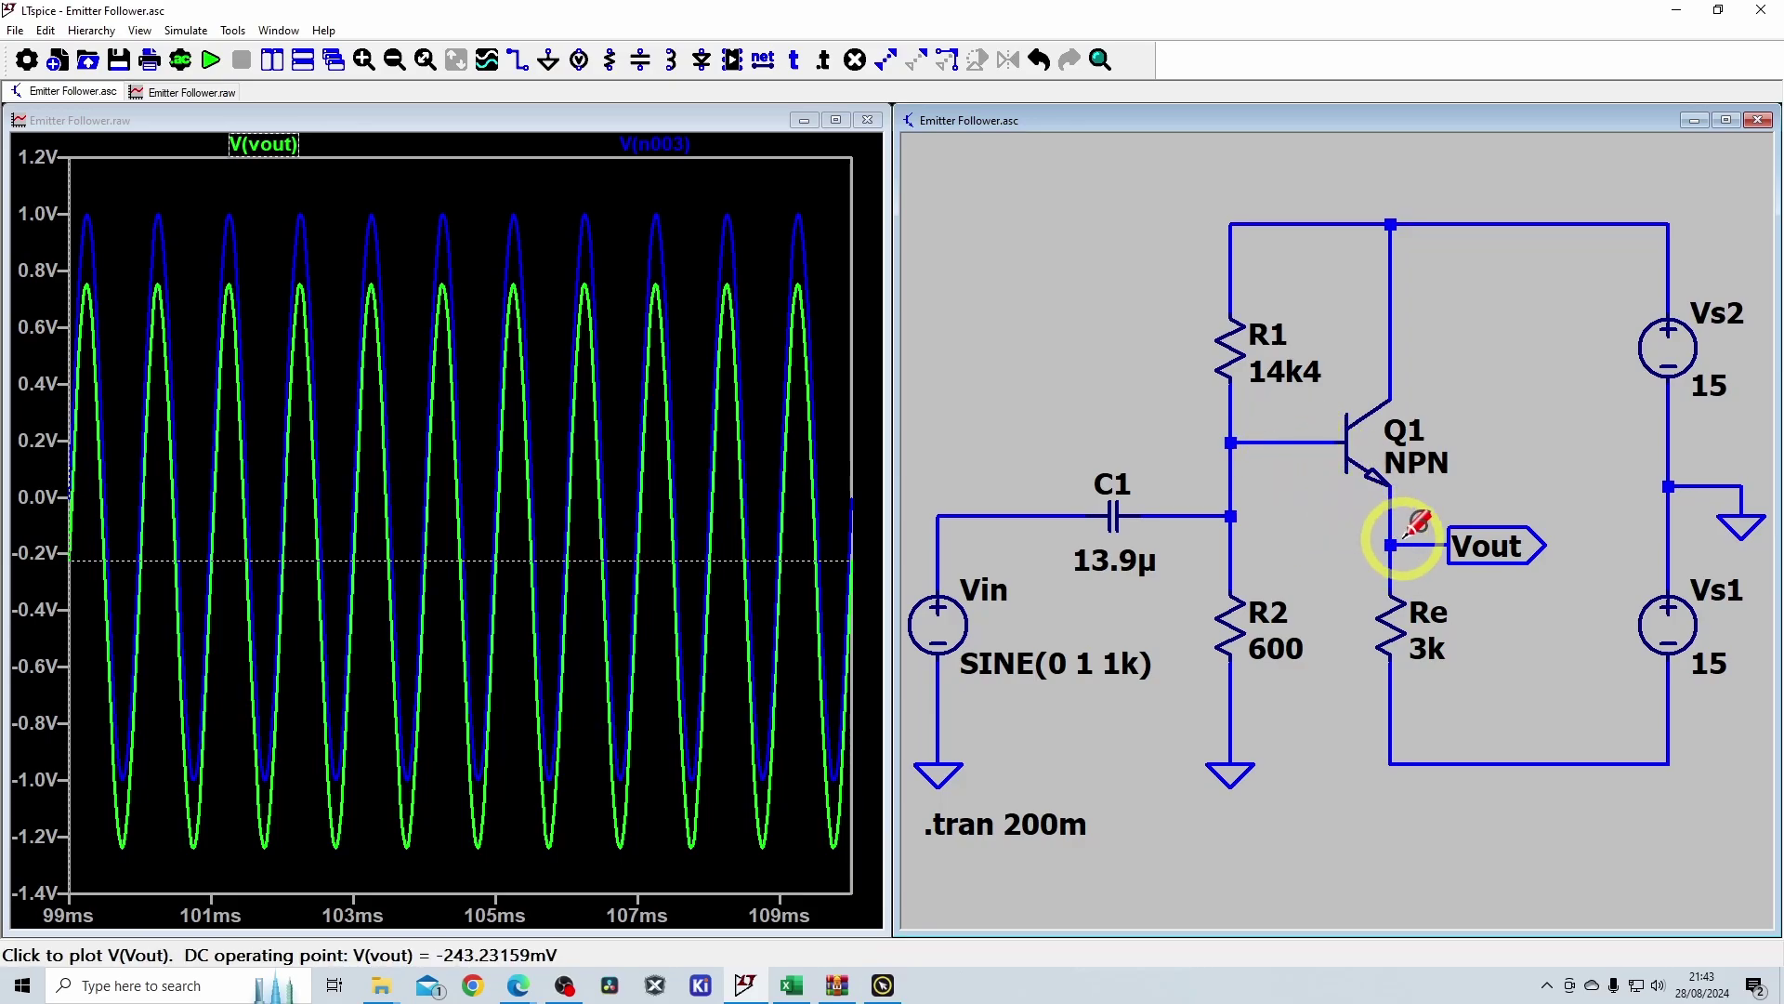
mouse_move(1311, 434)
left_mouse_down()
mouse_move(1413, 545)
mouse_move(1389, 549)
left_mouse_up()
mouse_move(1312, 433)
left_mouse_down()
mouse_move(1394, 587)
mouse_move(1386, 558)
left_mouse_up()
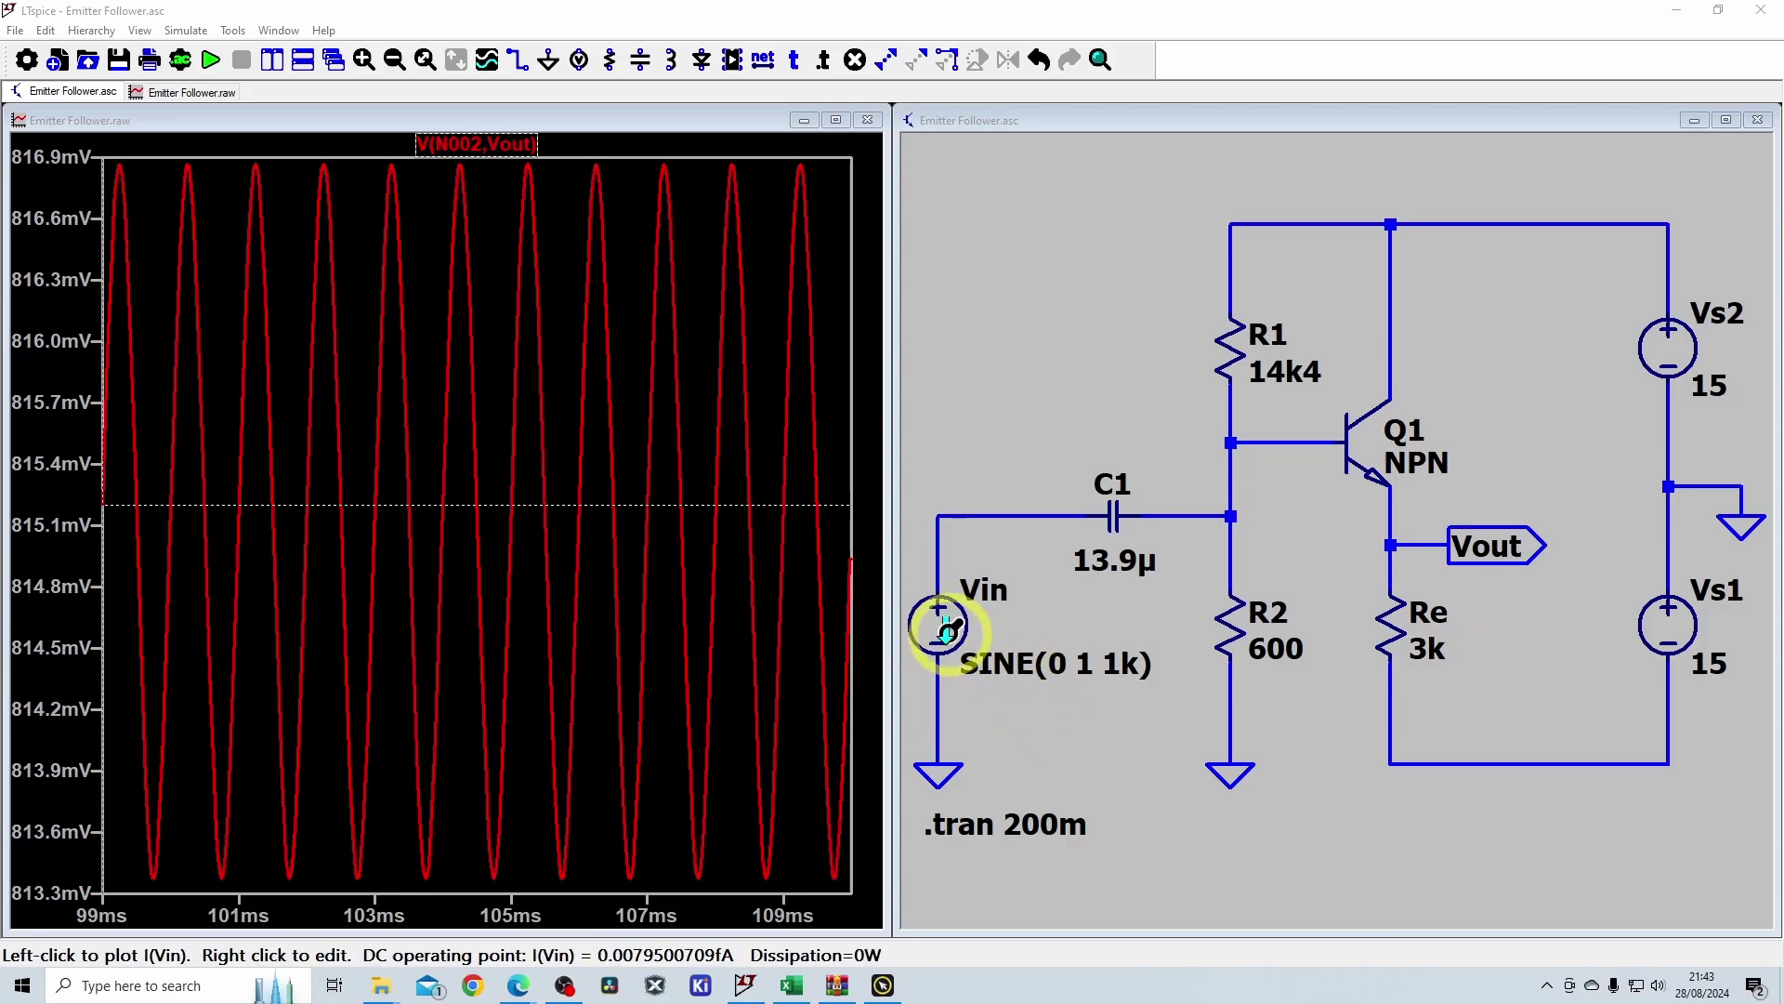
Set Vin's frequency to 1u, making it SINE(0 1 1u), rerun, and plot V(n003).
right_click(925, 621)
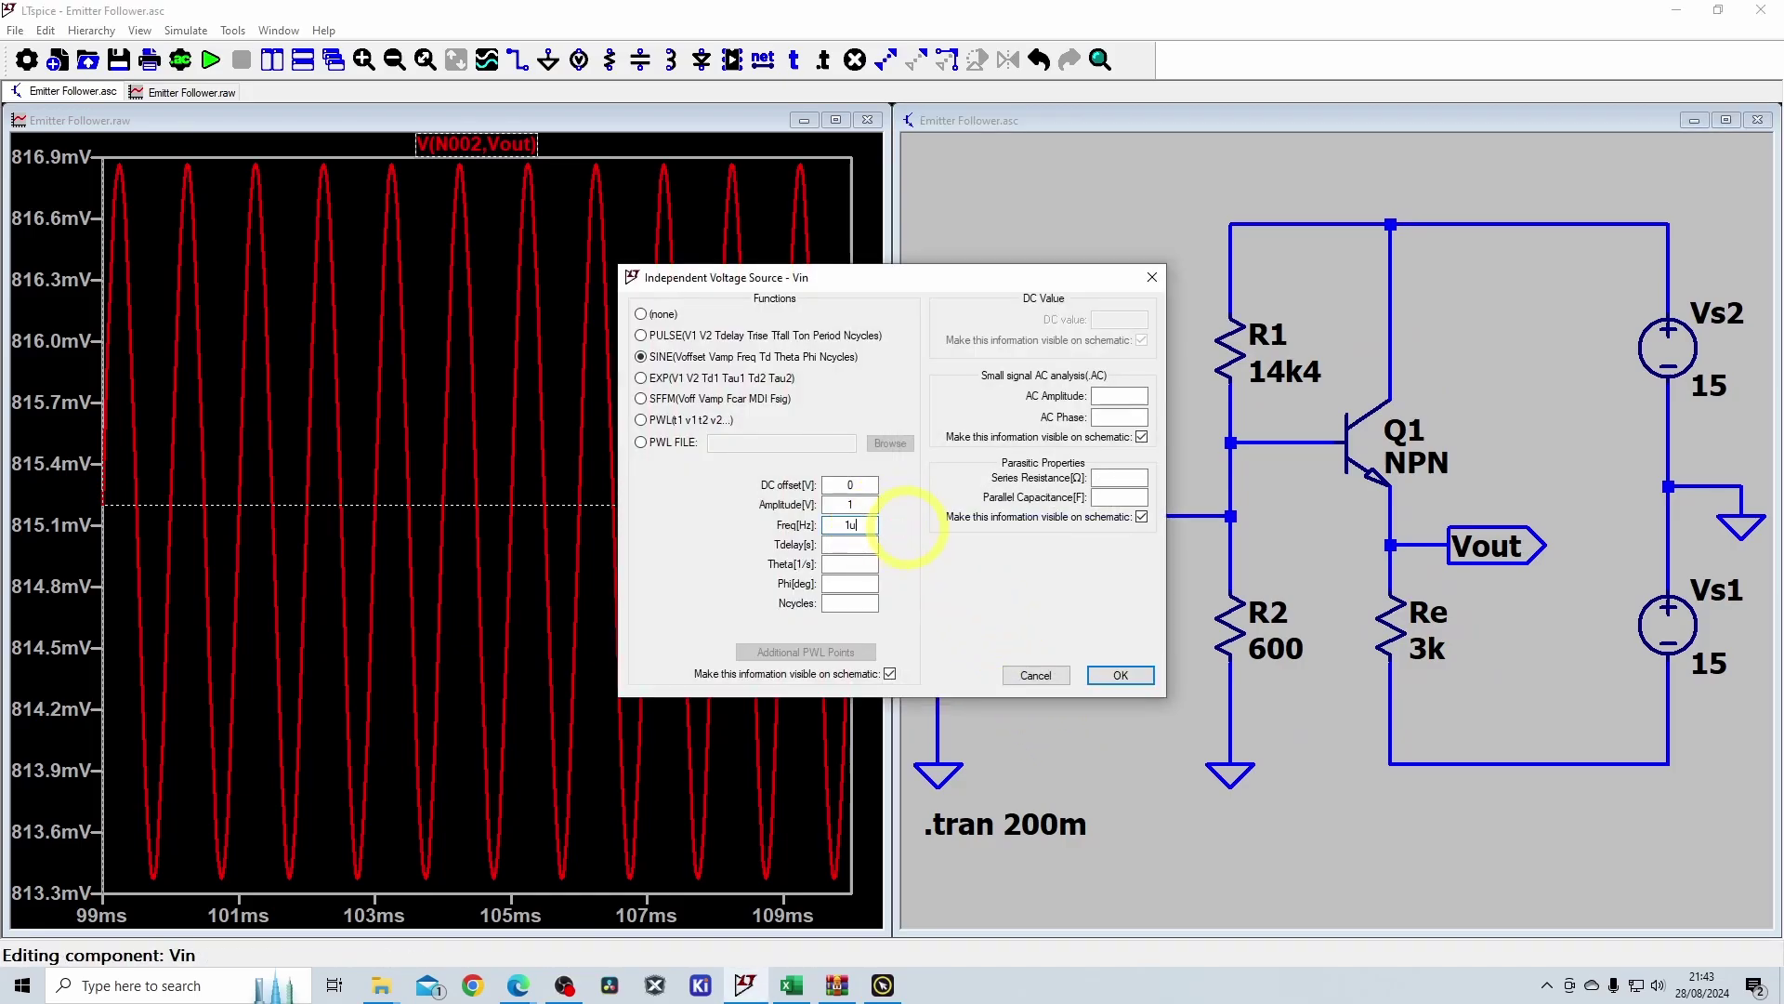
key("Return")
left_click(212, 59)
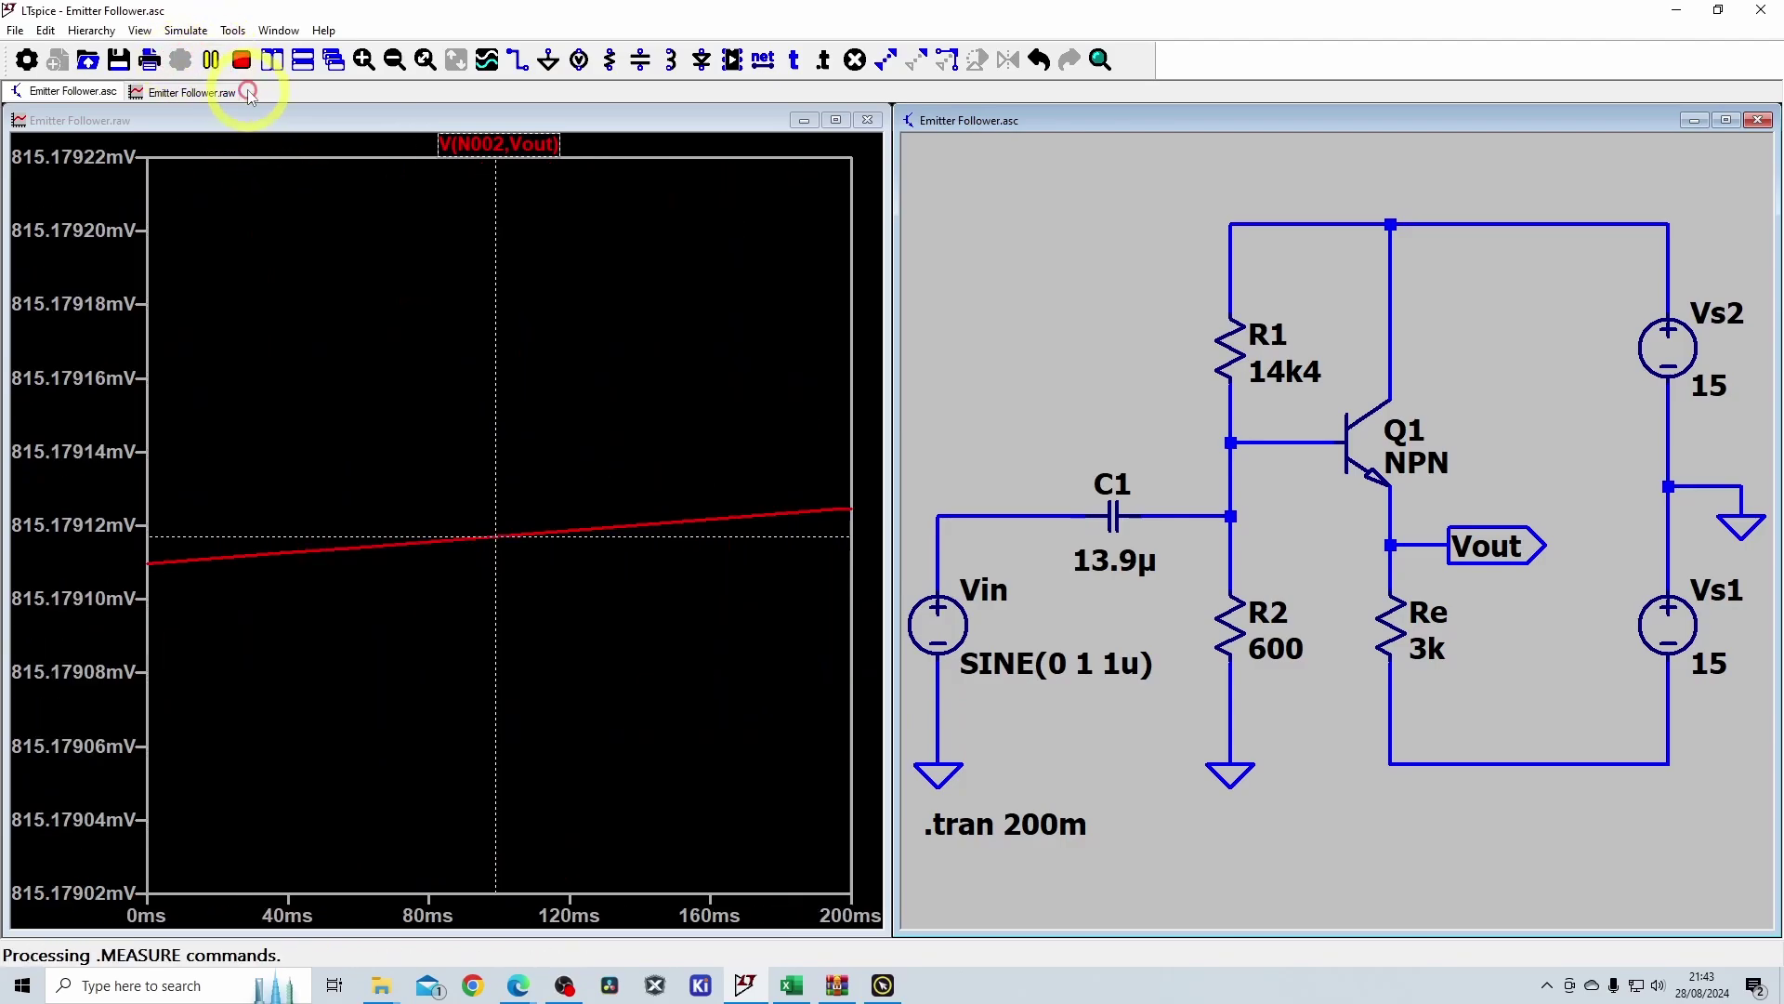
left_click(939, 517)
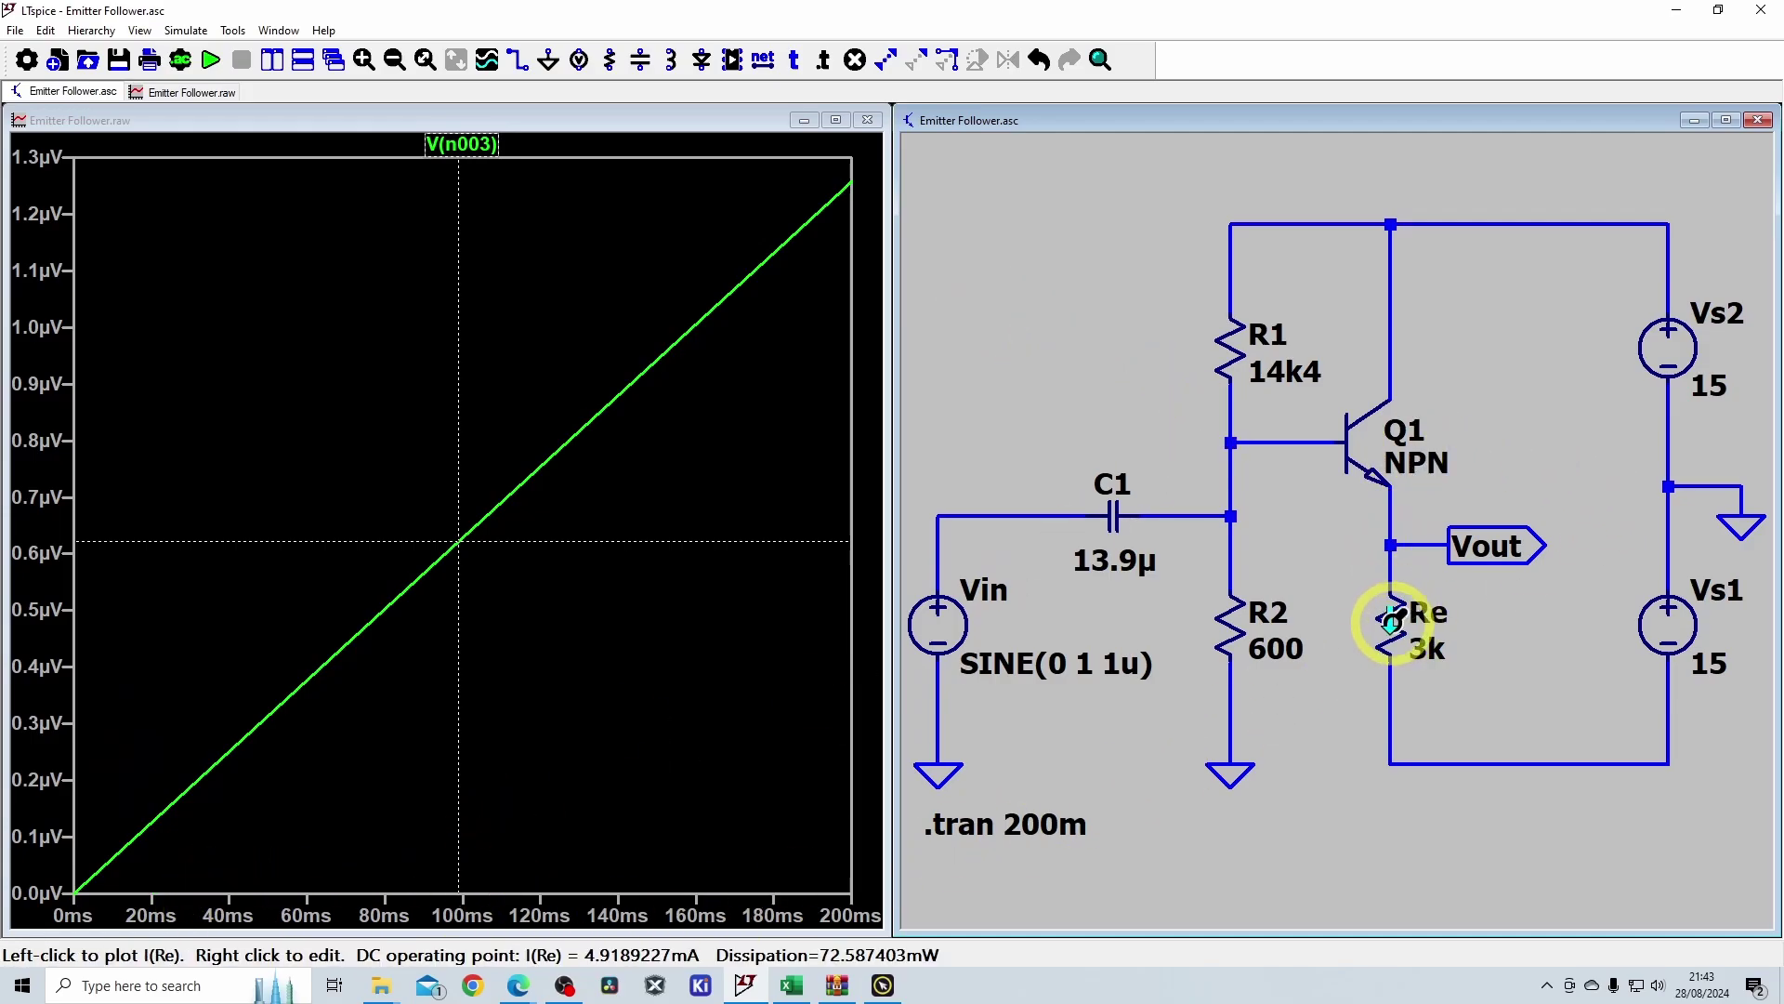
Add V(vout) to the plot, then plot I(Re), flat at about 4.919 mA.
left_click(1397, 539)
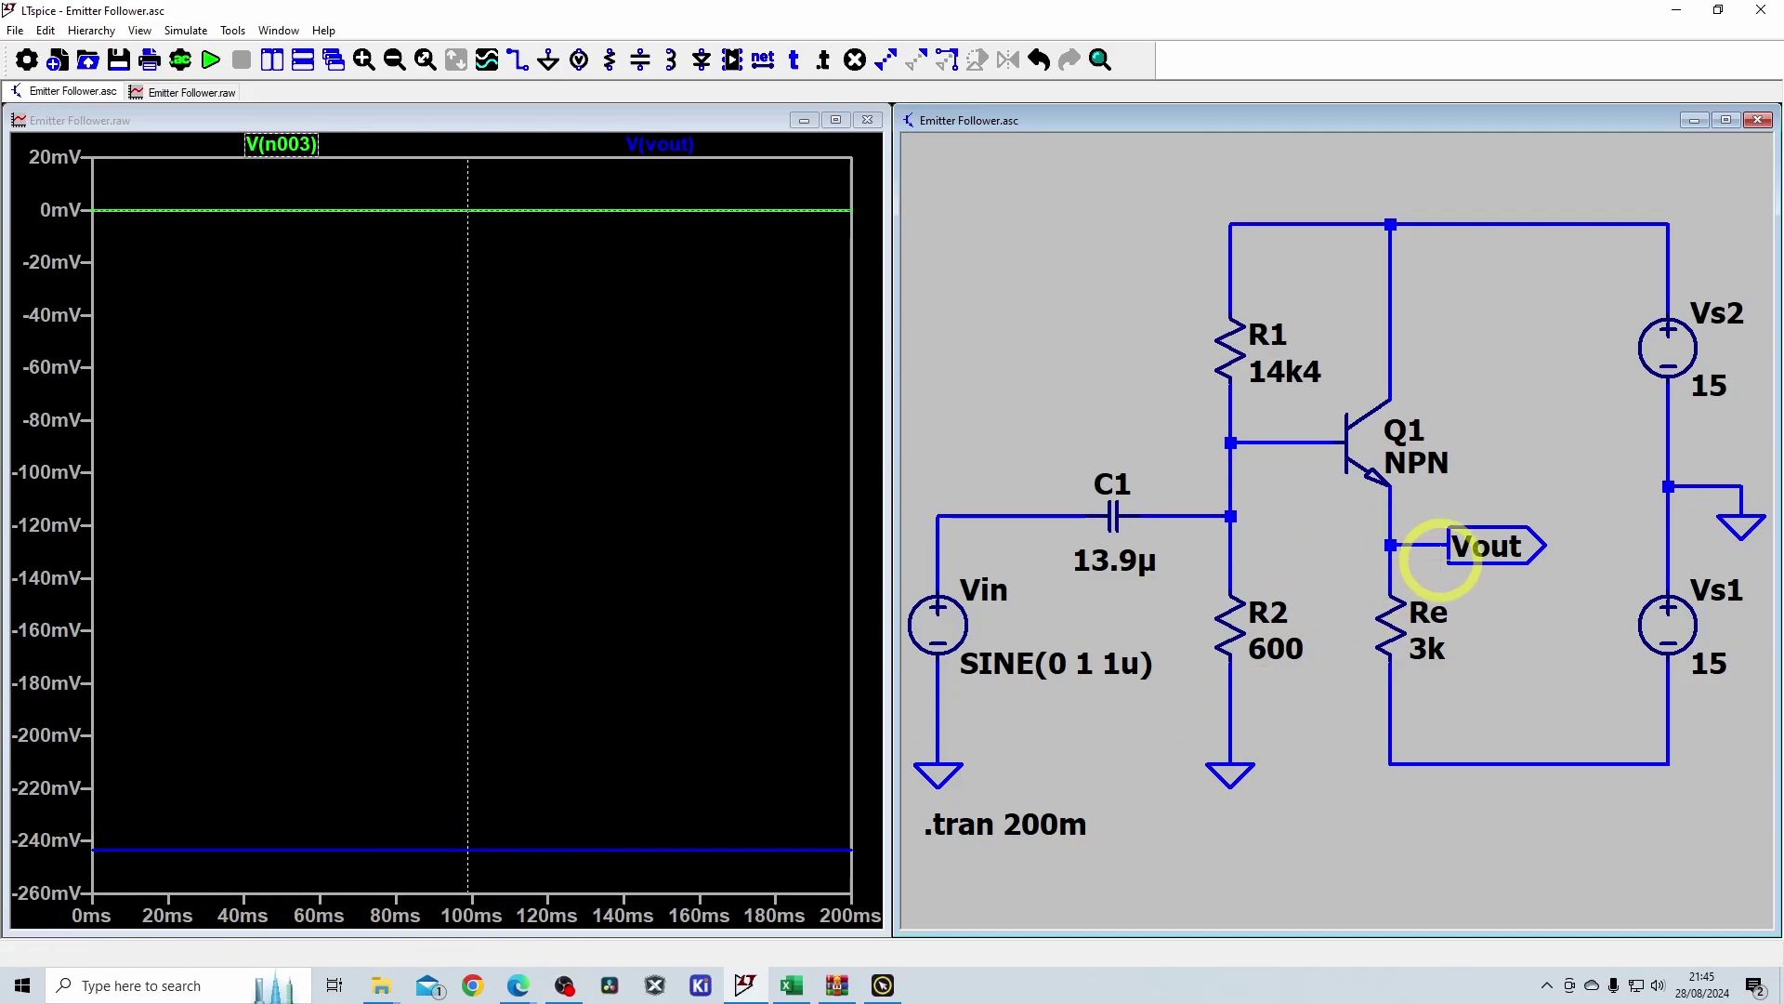
left_click(1405, 624)
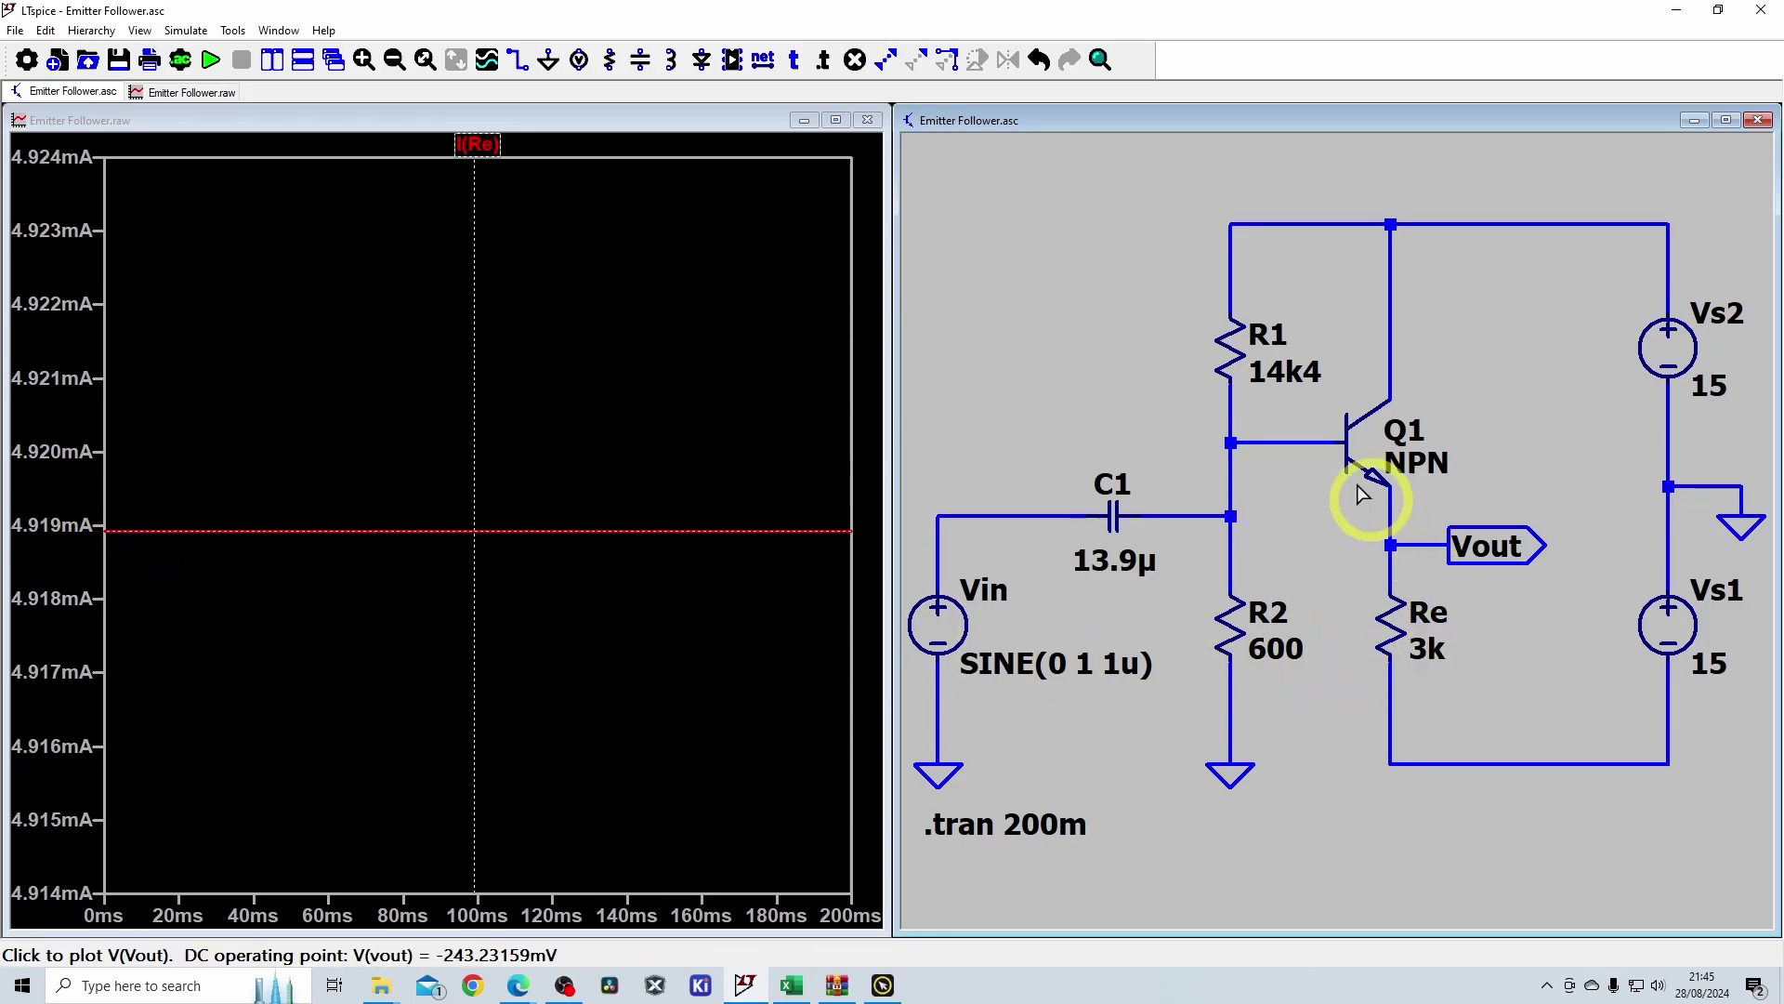
Set R2's resistance to 900 and rerun the simulation.
right_click(1271, 650)
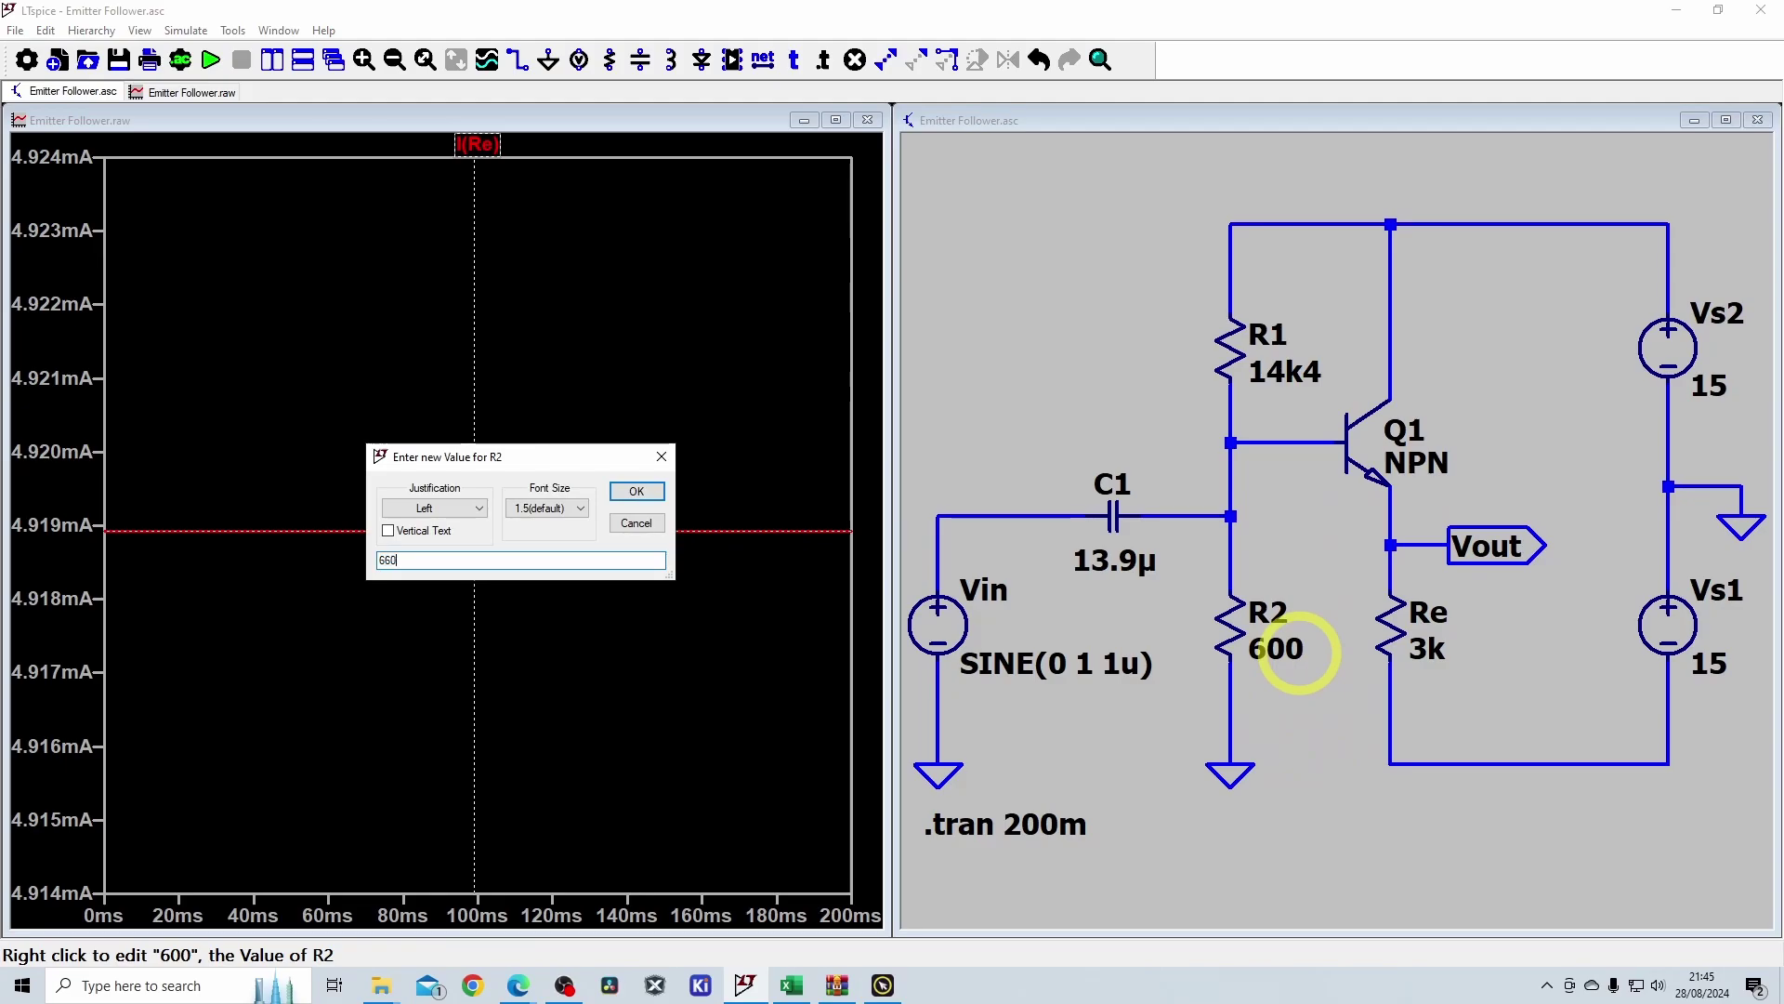
type("660")
key("Return")
left_click(221, 59)
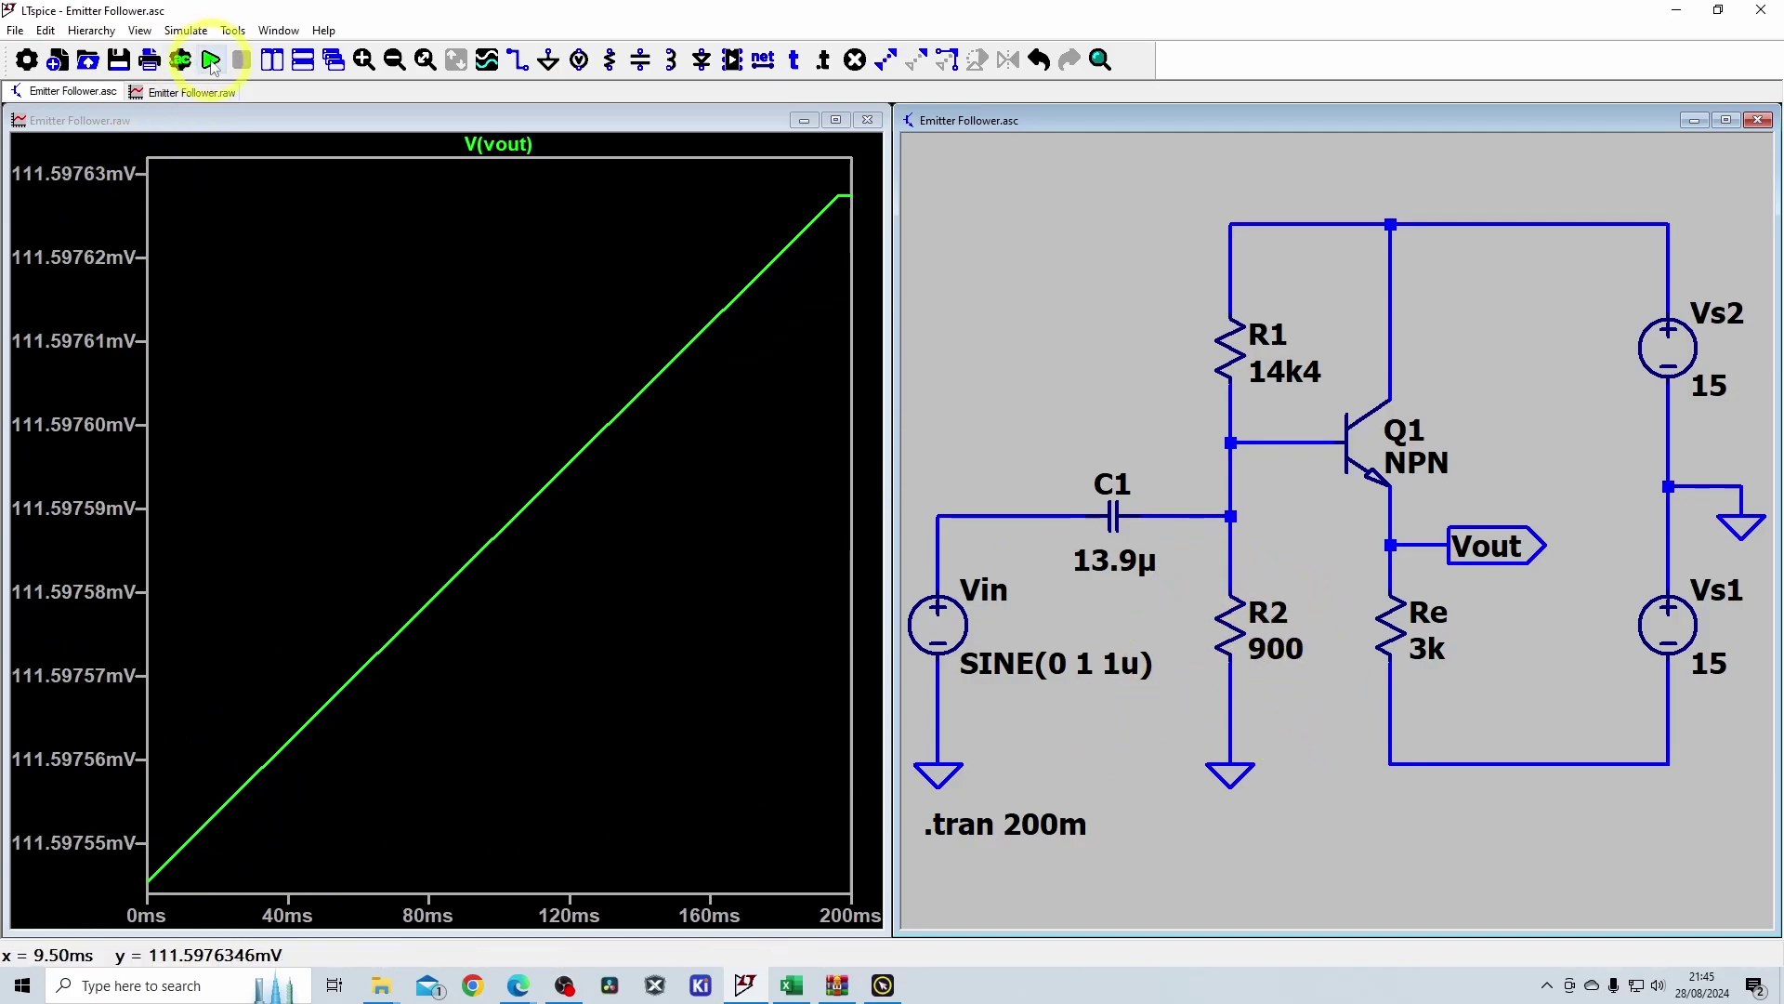
left_click(212, 62)
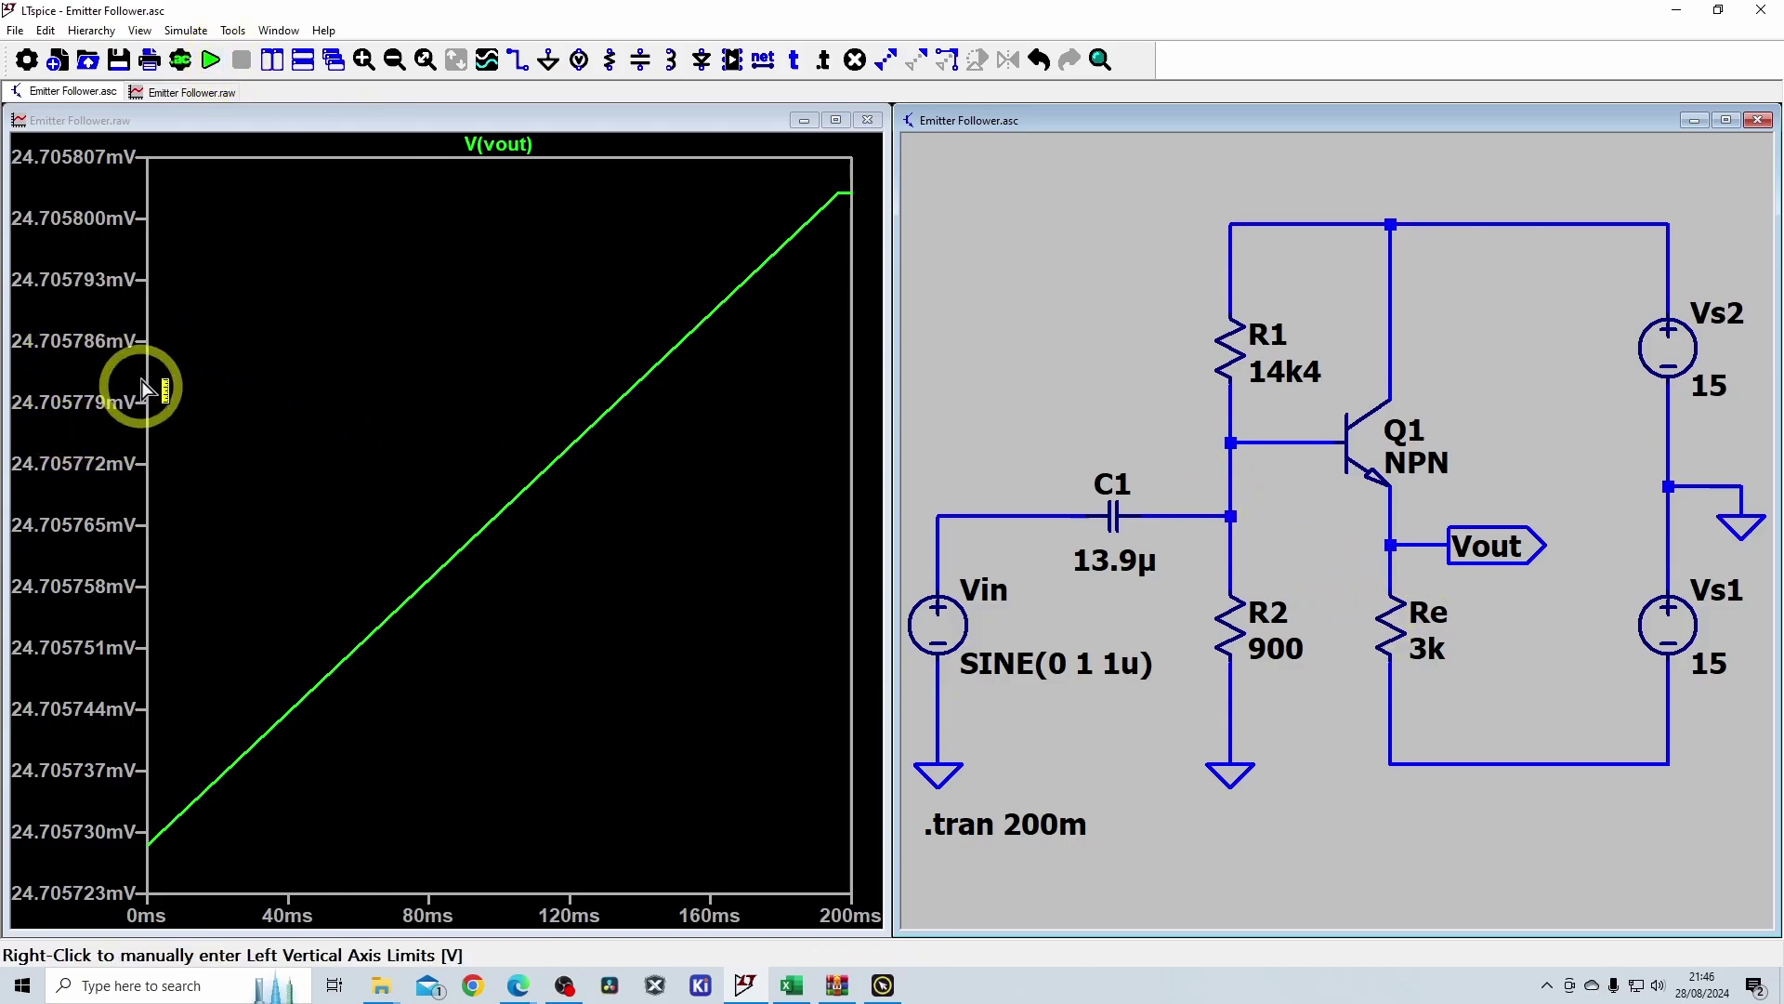
Probe resistor Re to plot I(Re), now reading about 5.008 mA.
left_click(1396, 625)
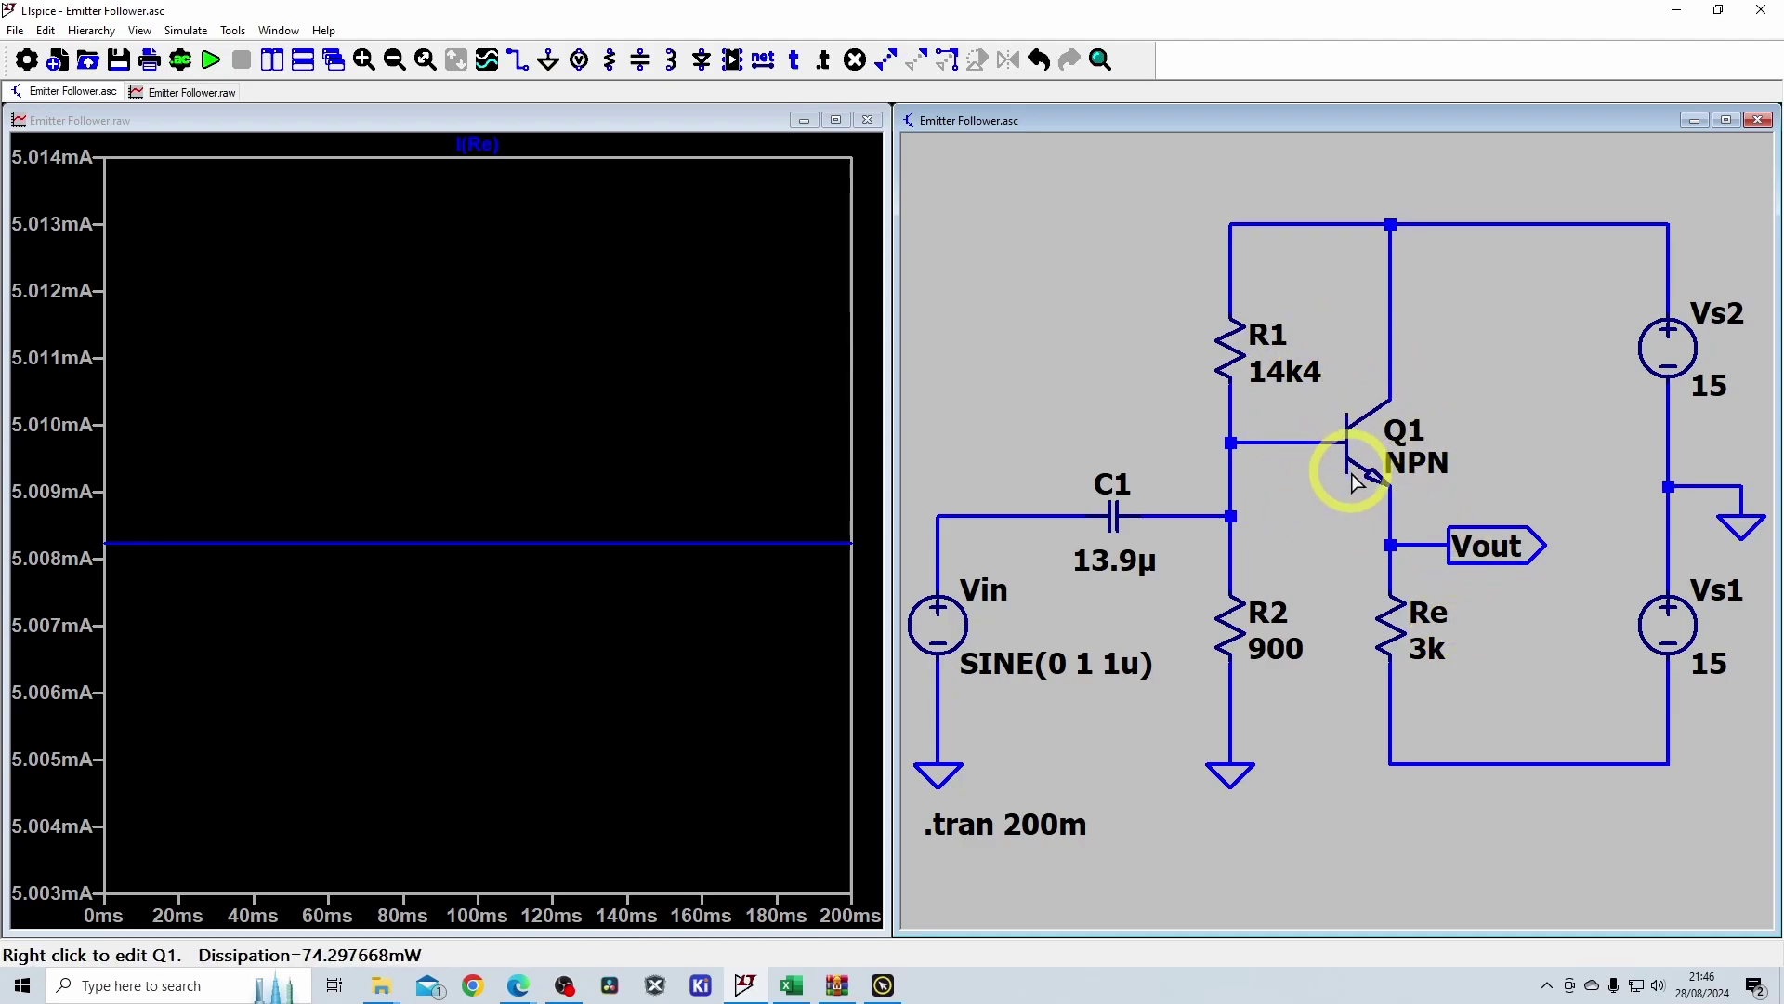
Swap Q1 to a 2N4124, rerun, and plot V(N002,Vout) at about 704.36 mV.
right_click(1381, 465)
left_click(958, 458)
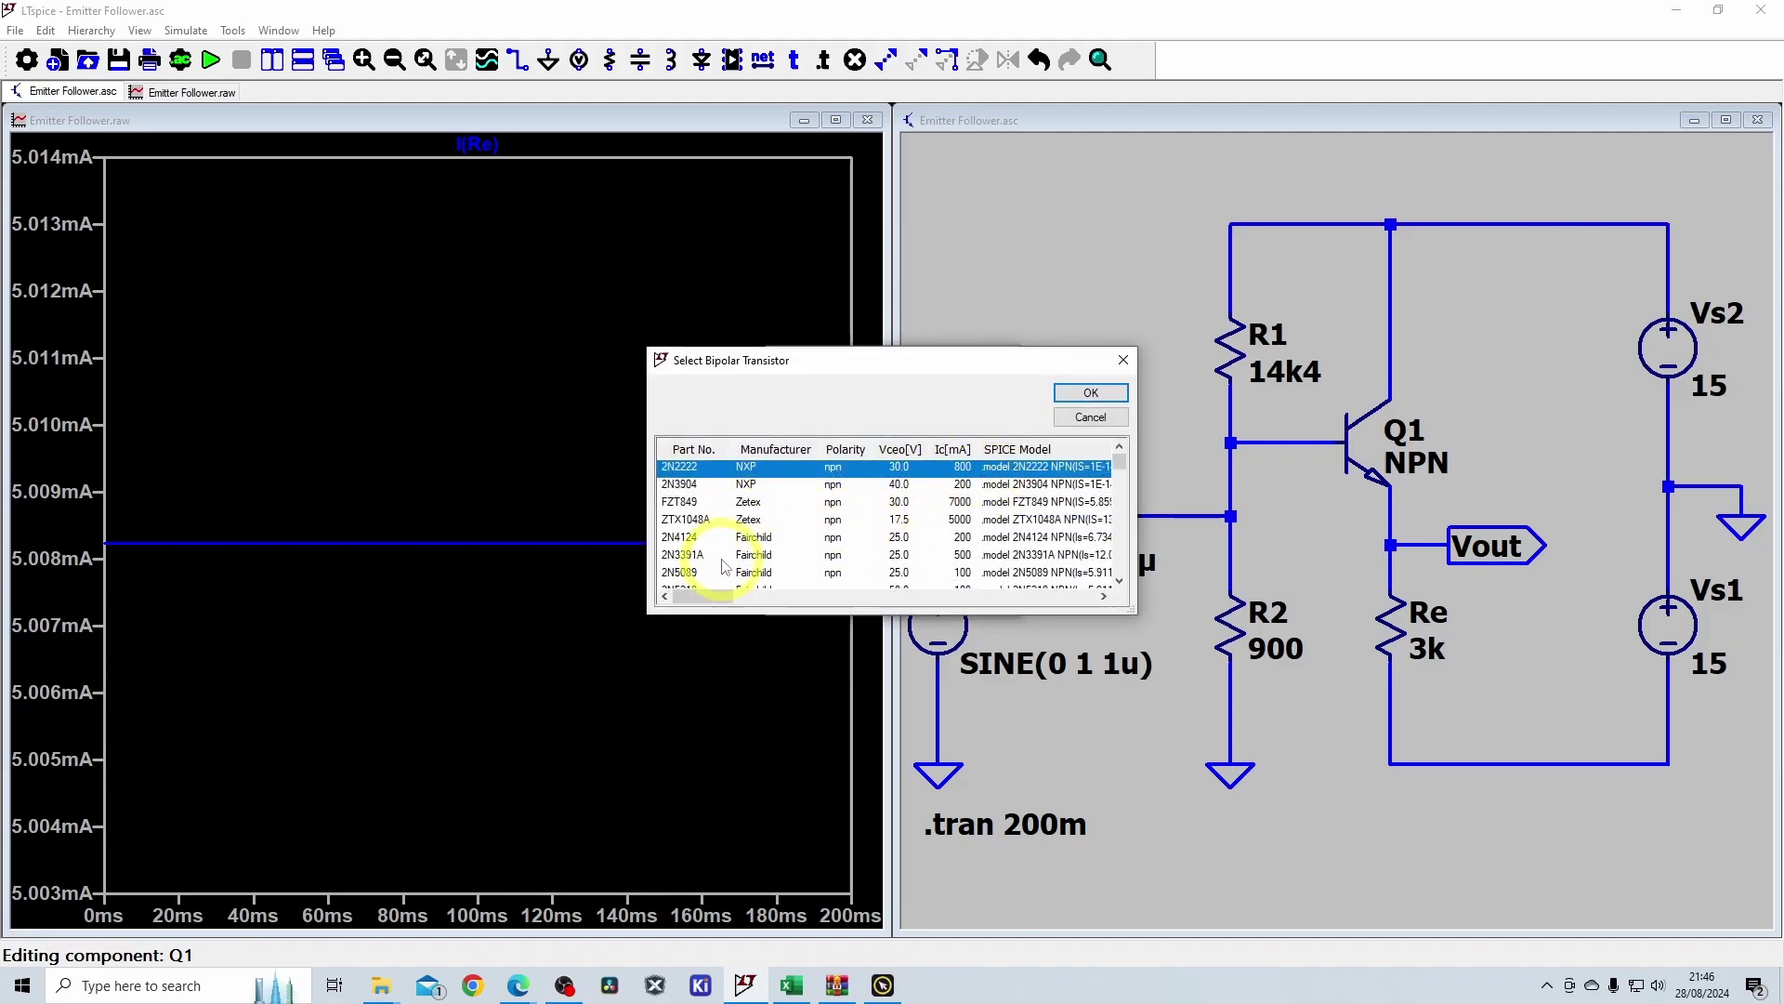
double_click(681, 538)
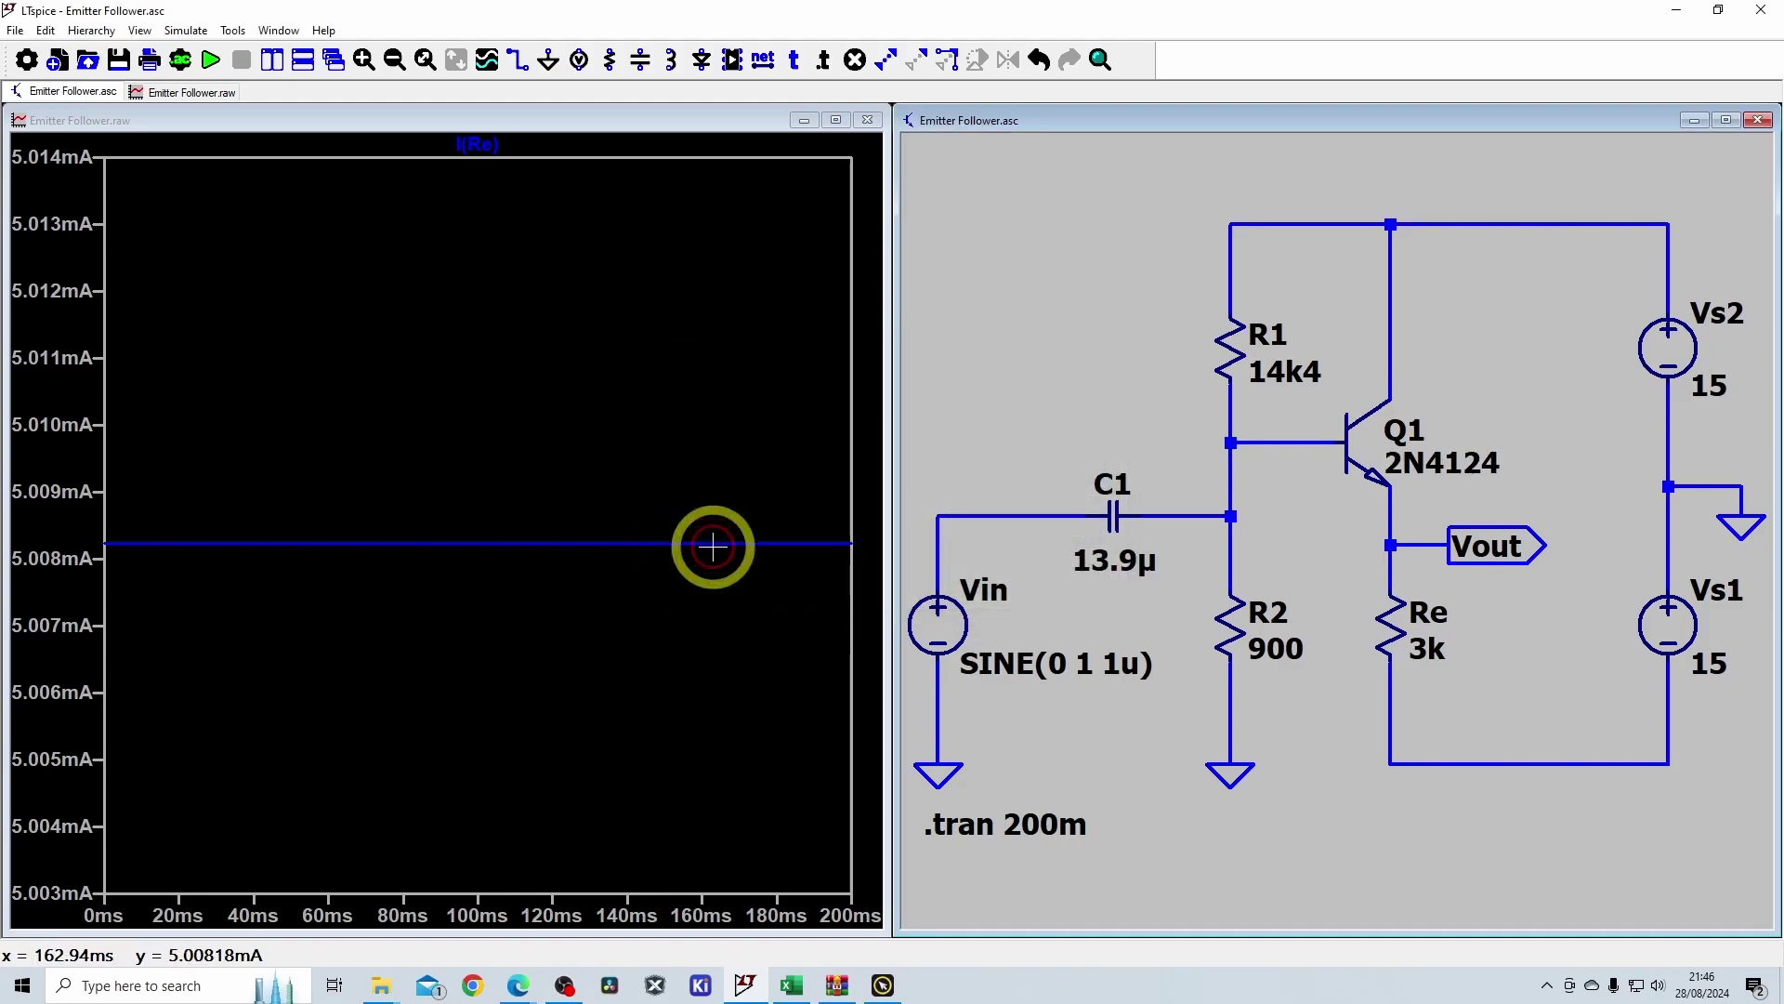
left_click(210, 59)
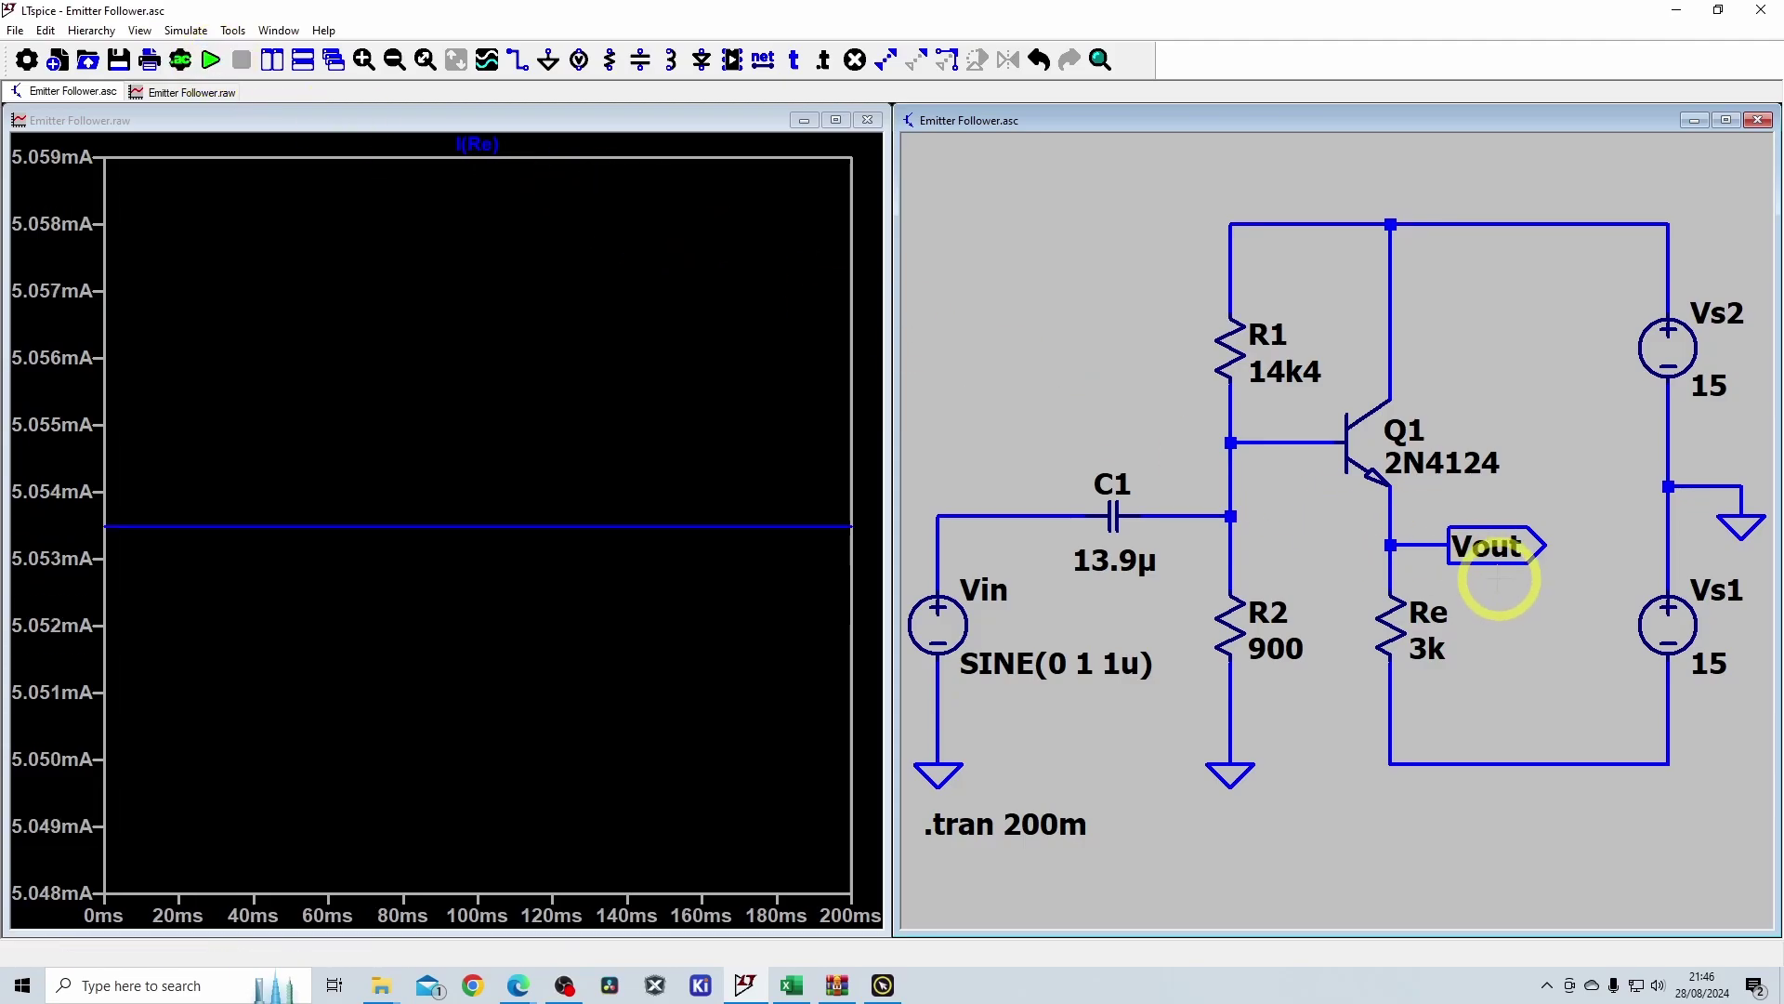
left_click_drag(1286, 443, 1406, 517)
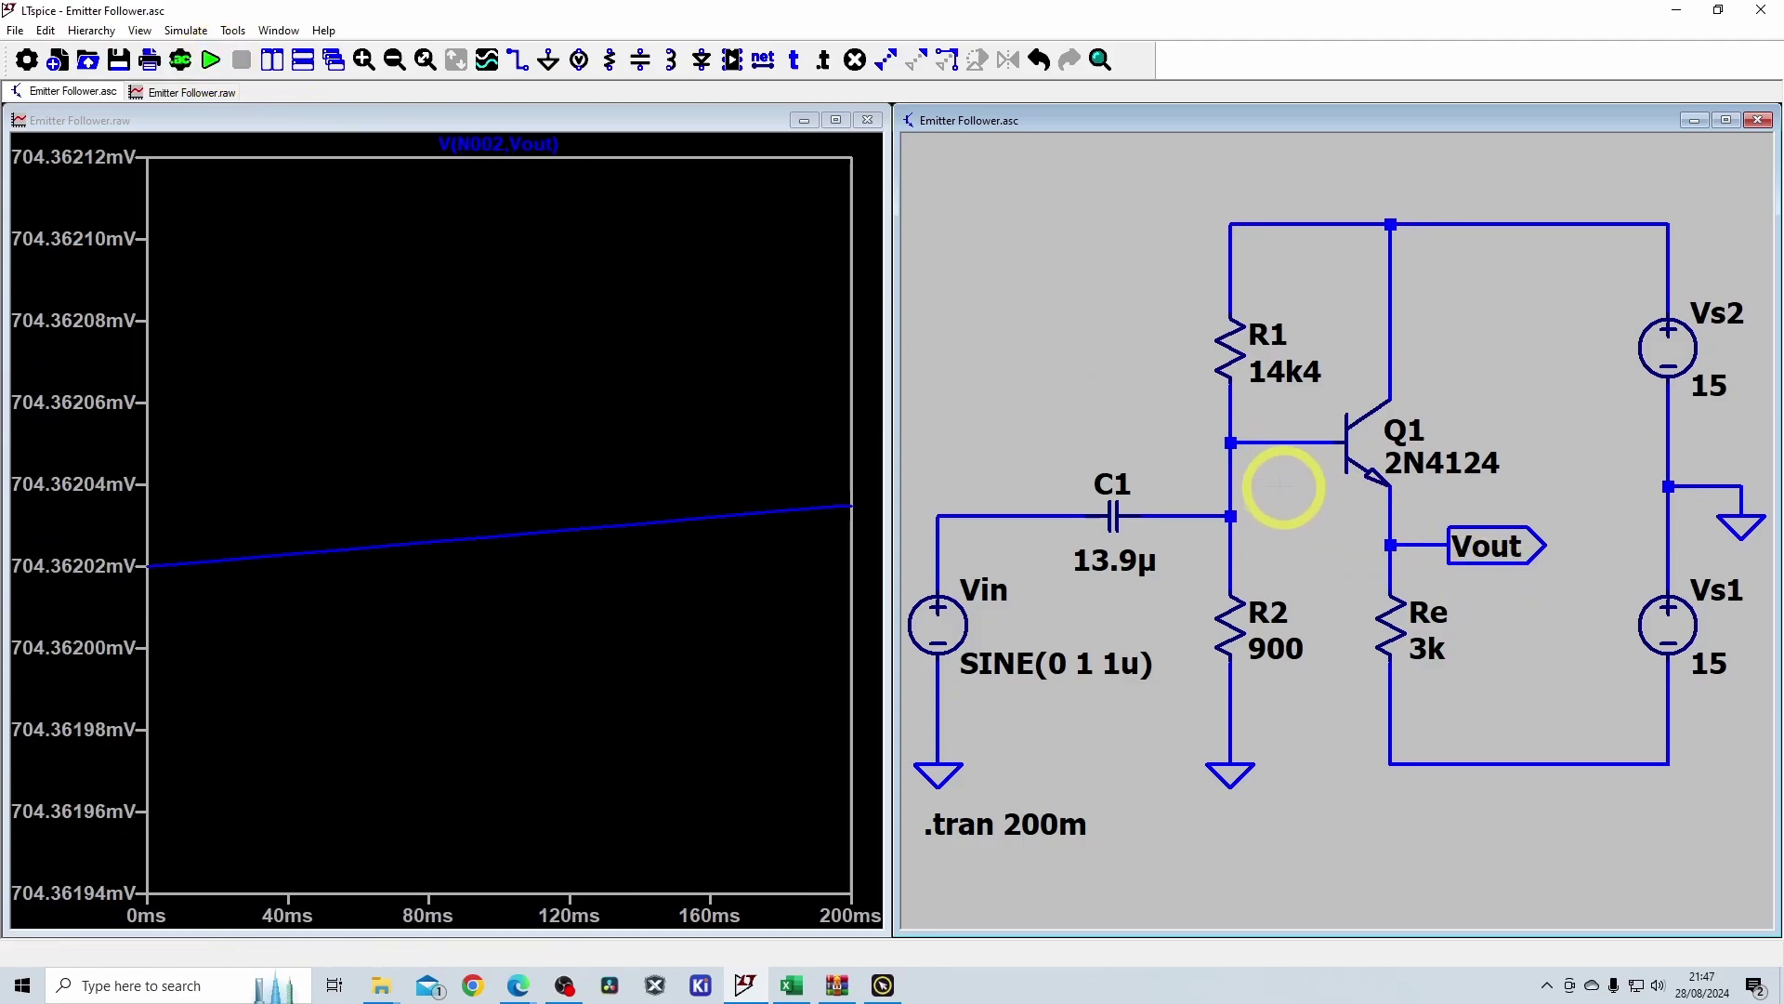